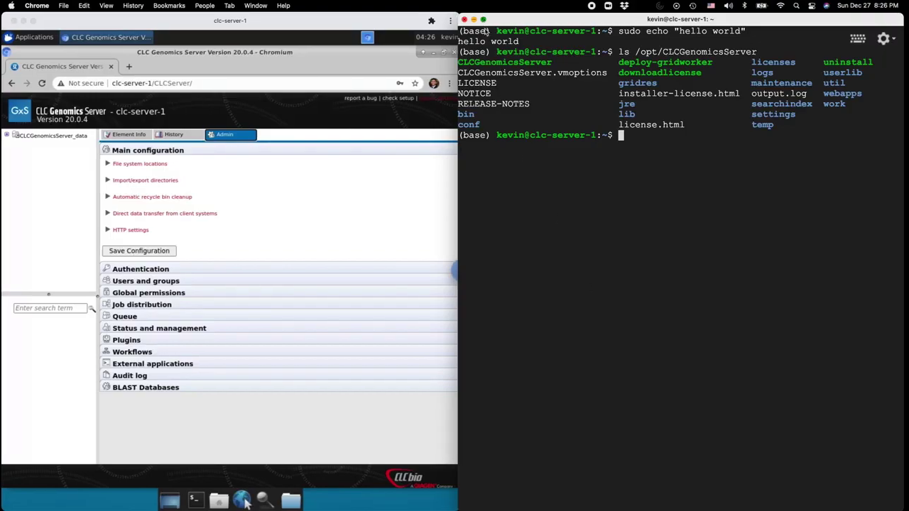
- Check the available staphb/mafft tags on Docker Hub, and return to the full-screen terminal
{"action": "left_click", "coordinate": [483, 20]}
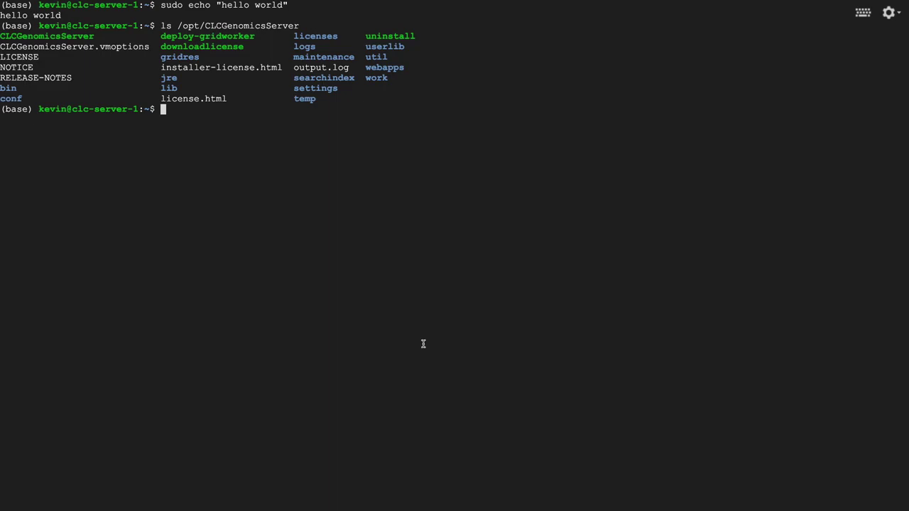
{"action": "key", "text": "ctrl+Right"}
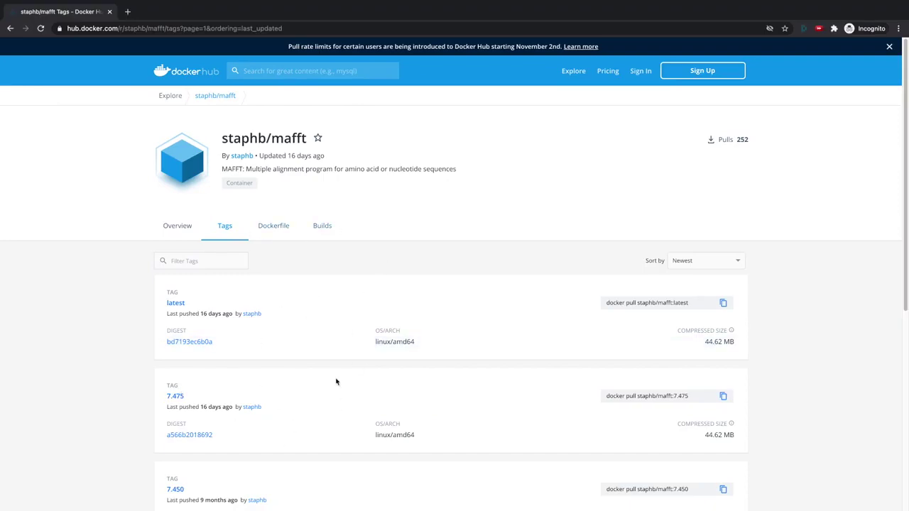
{"action": "scroll", "coordinate": [336, 382], "scroll_direction": "down", "scroll_amount": 1}
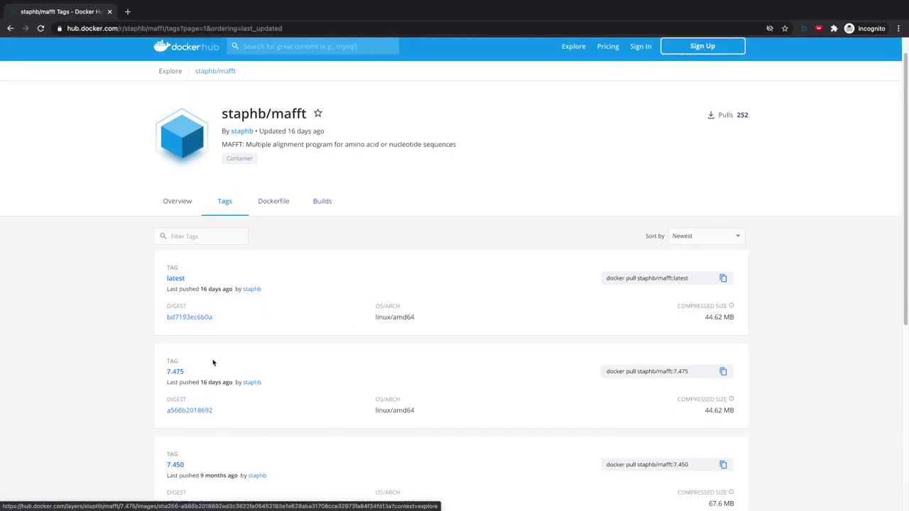
{"action": "key", "text": "ctrl+Left"}
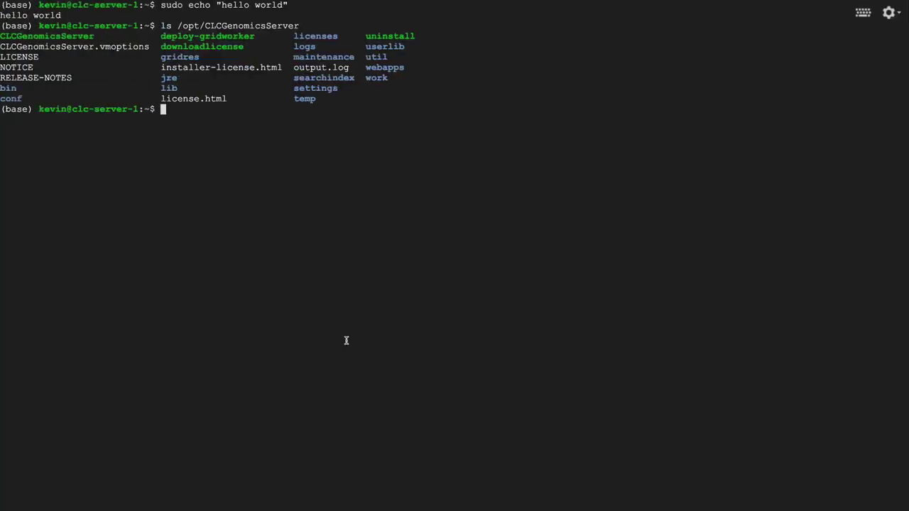
- Display the Singularity usage help with singularity -h
{"action": "type", "text": "singularity -h"}
{"action": "key", "text": "Return"}
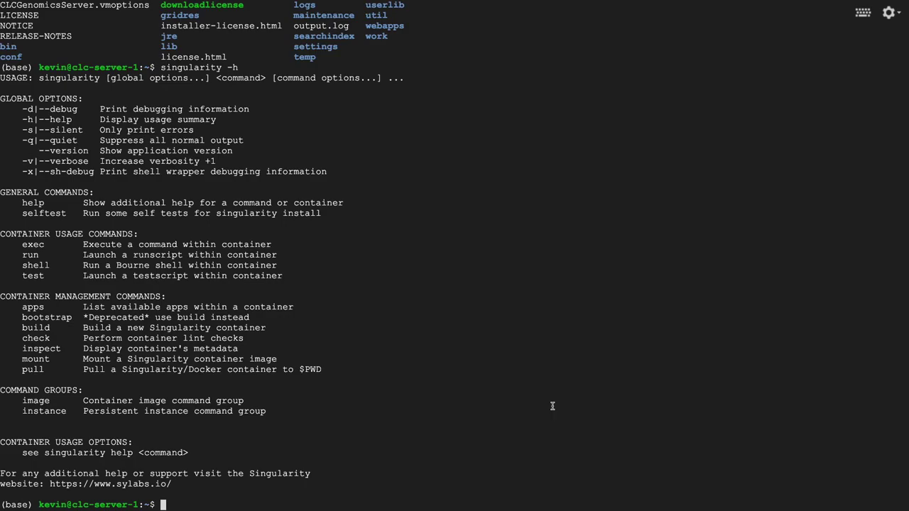
- Change to the /opt/singularity_images/ directory and clear the terminal
{"action": "type", "text": "cd /opt/singularity_images/"}
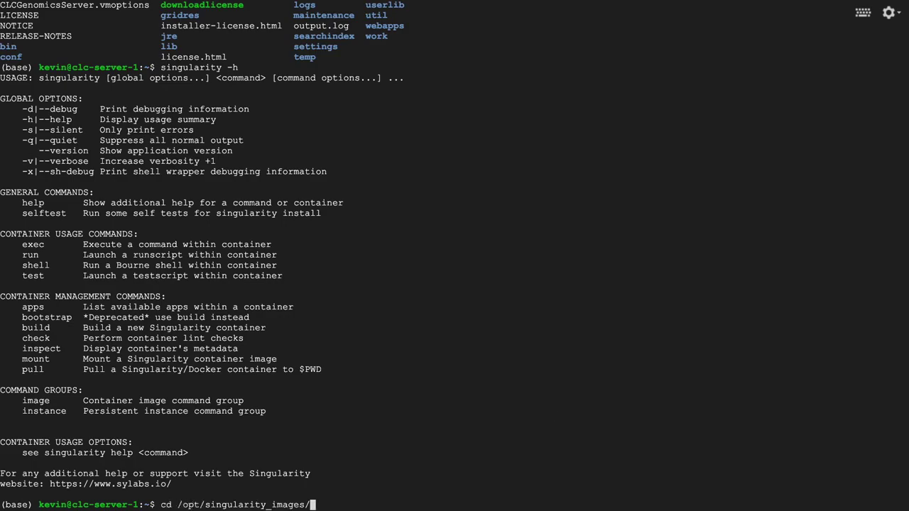
{"action": "key", "text": "Return"}
{"action": "type", "text": "clear"}
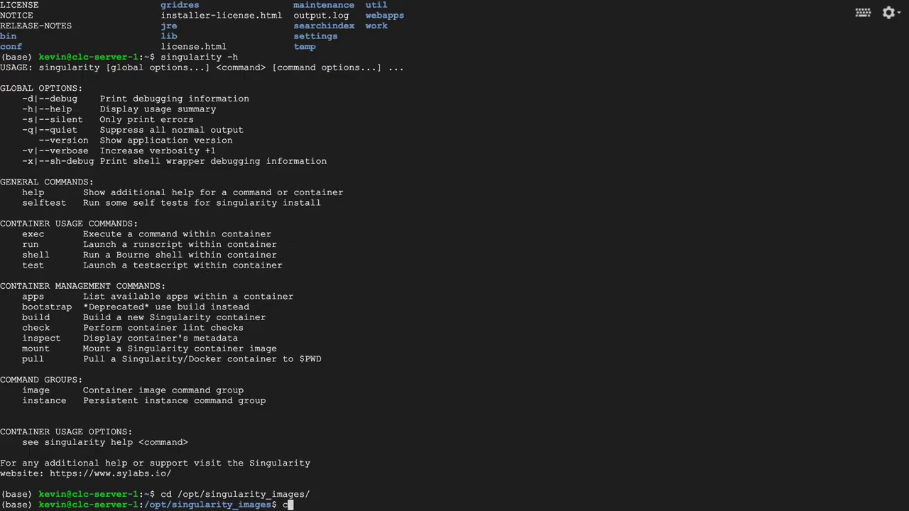
{"action": "key", "text": "Return"}
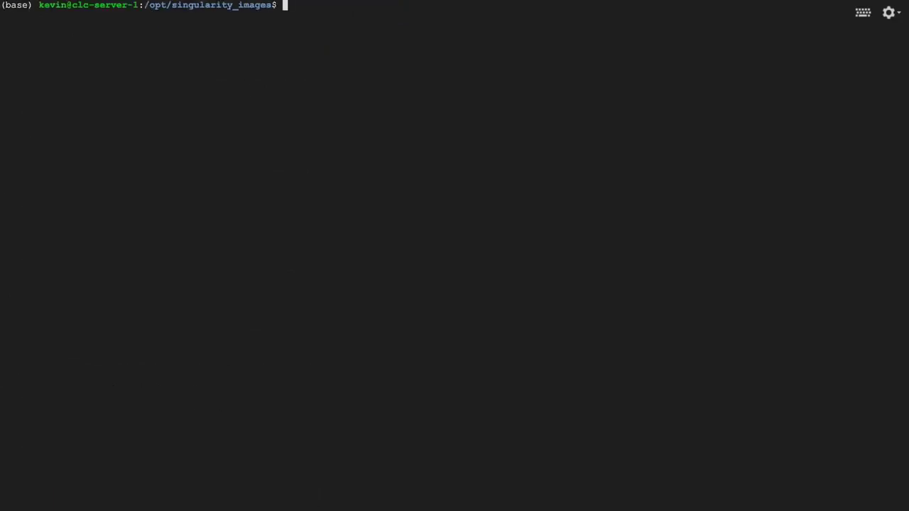
- Build the Singularity image mafft-7.475.simg with sudo from docker://staphb/mafft:7.475
{"action": "type", "text": "sudo singularity build mafft-"}
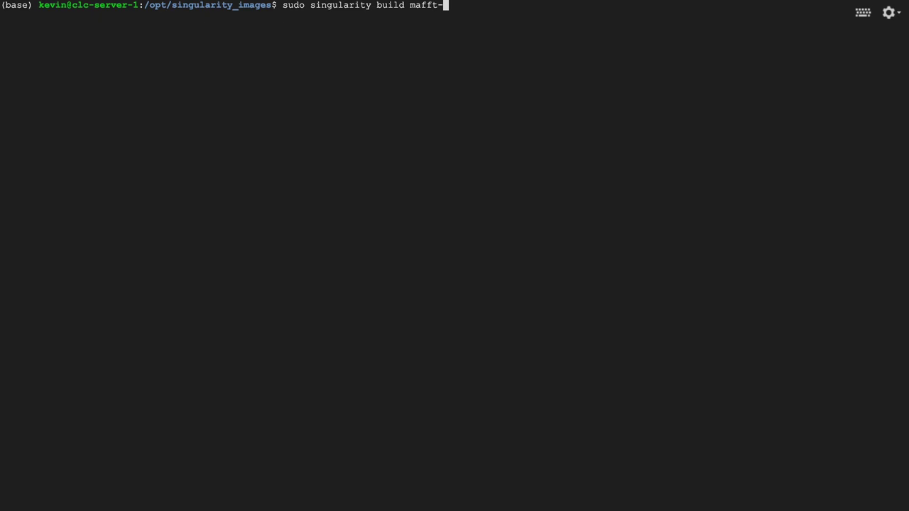
{"action": "type", "text": "7.475.simg docker:"}
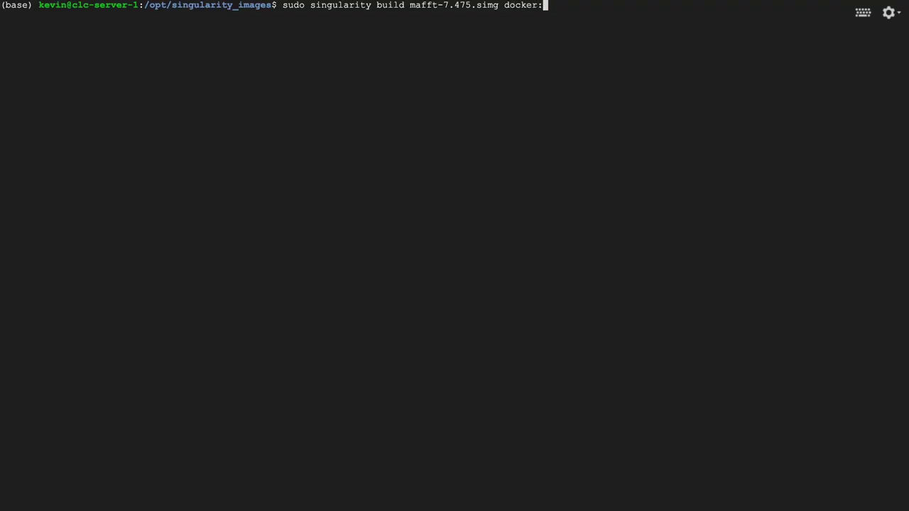
{"action": "type", "text": "//staphb/mafft:"}
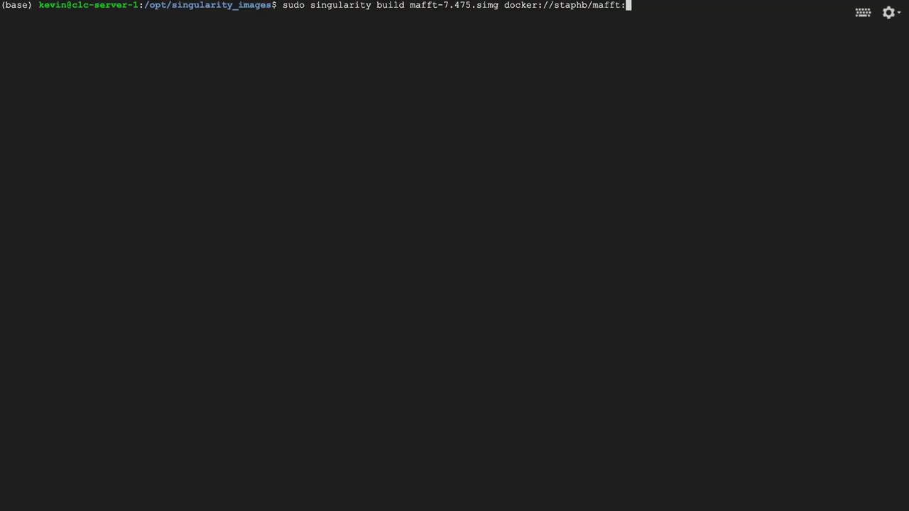
{"action": "type", "text": "7.475"}
{"action": "key", "text": "Return"}
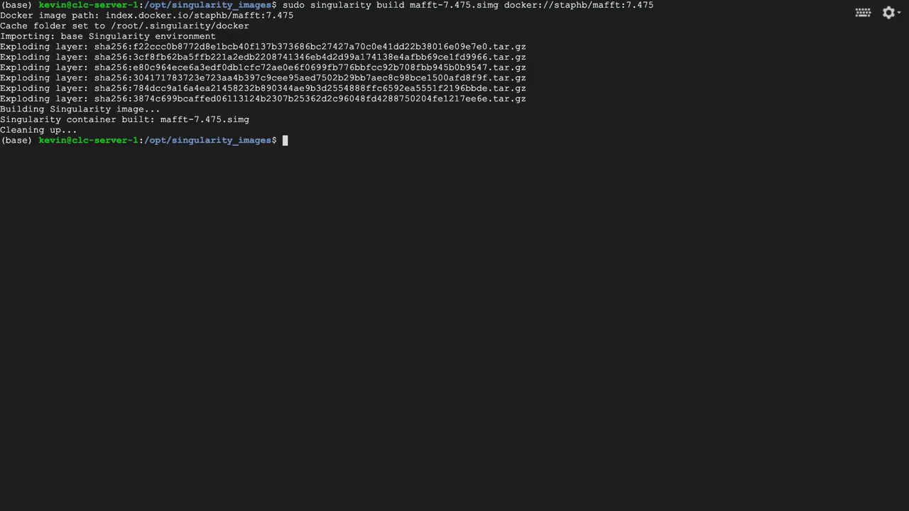
- List the contents of /opt/singularity_images/ to check for the mafft-7.475.simg image
{"action": "type", "text": "ls /opt/s"}
{"action": "key", "text": "Tab"}
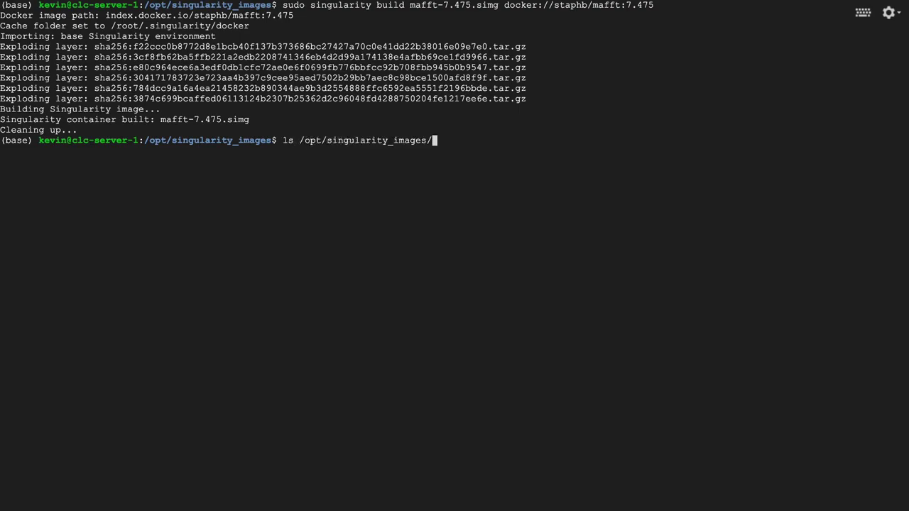
{"action": "key", "text": "Return"}
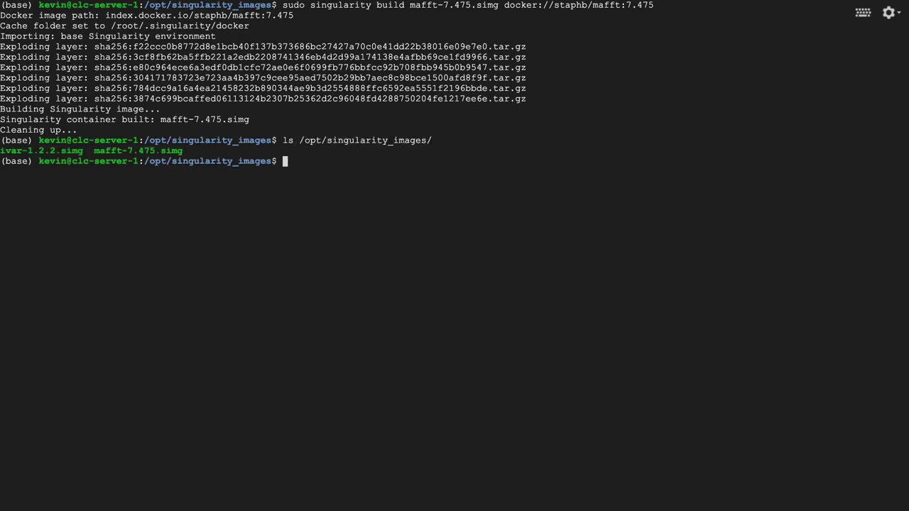
{"action": "double_click", "coordinate": [134, 150]}
- Return to the home directory and run mafft -h through singularity exec with /opt/singularity_images/mafft-7.475.simg
{"action": "type", "text": "cd"}
{"action": "key", "text": "Return"}
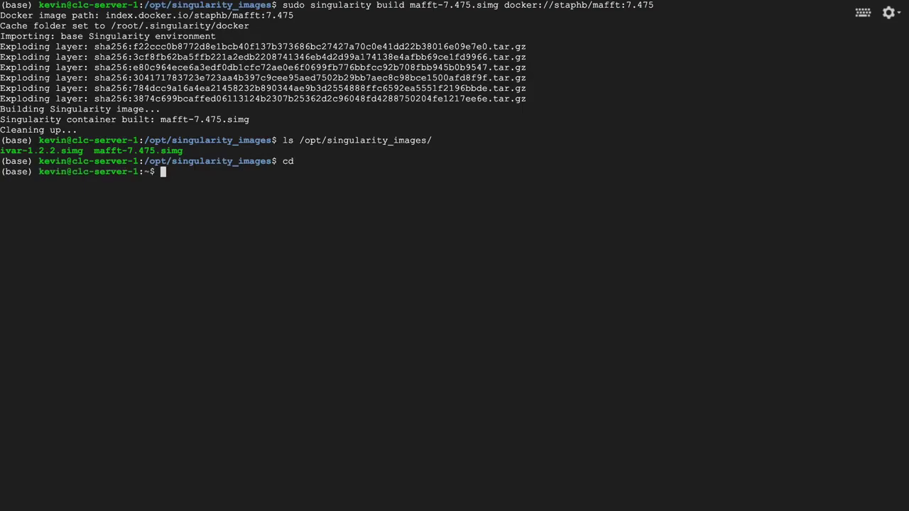
{"action": "type", "text": "singularity exec"}
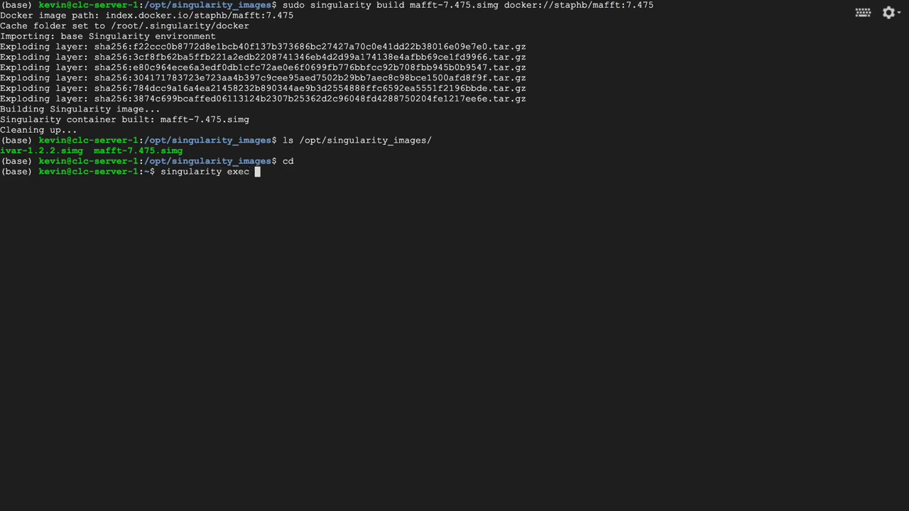
{"action": "type", "text": " /opt/"}
{"action": "type", "text": "sing"}
{"action": "key", "text": "Tab"}
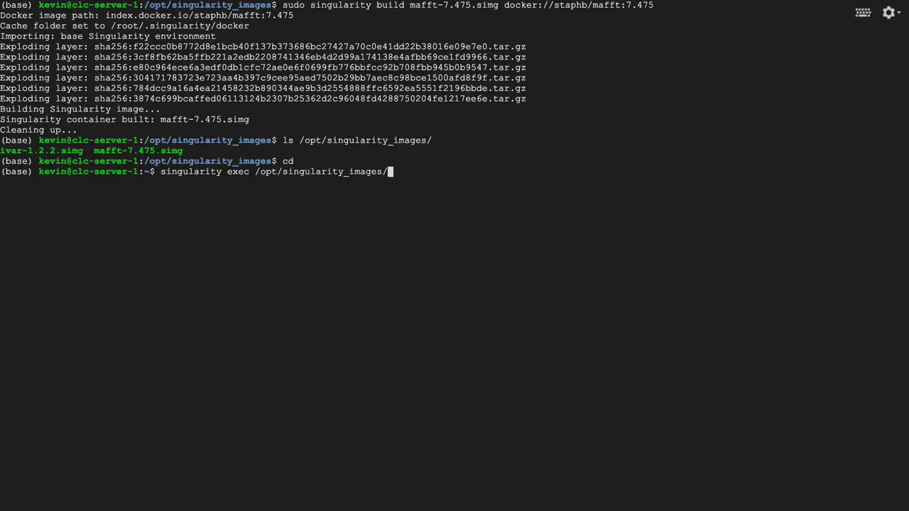
{"action": "type", "text": "ma"}
{"action": "key", "text": "Tab"}
{"action": "type", "text": "mafft -h"}
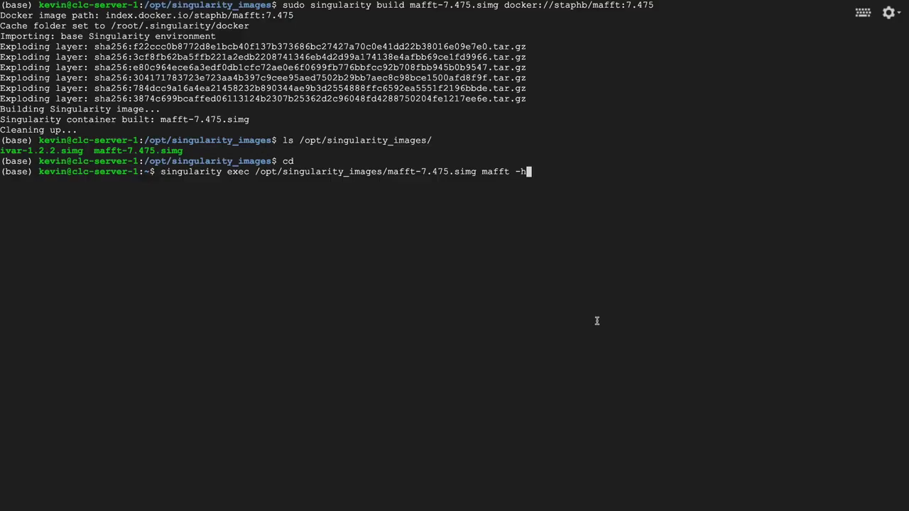
{"action": "key", "text": "Return"}
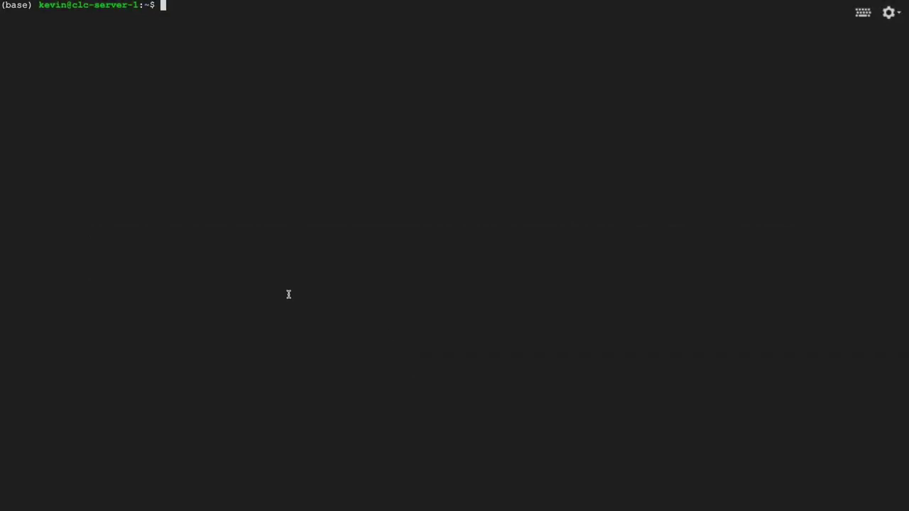
- Change to /opt/external_apps/ and start editing a new script named mafft_clc.sh in Vim with sudo
{"action": "type", "text": "cd /opt/ex"}
{"action": "key", "text": "Tab"}
{"action": "key", "text": "Return"}
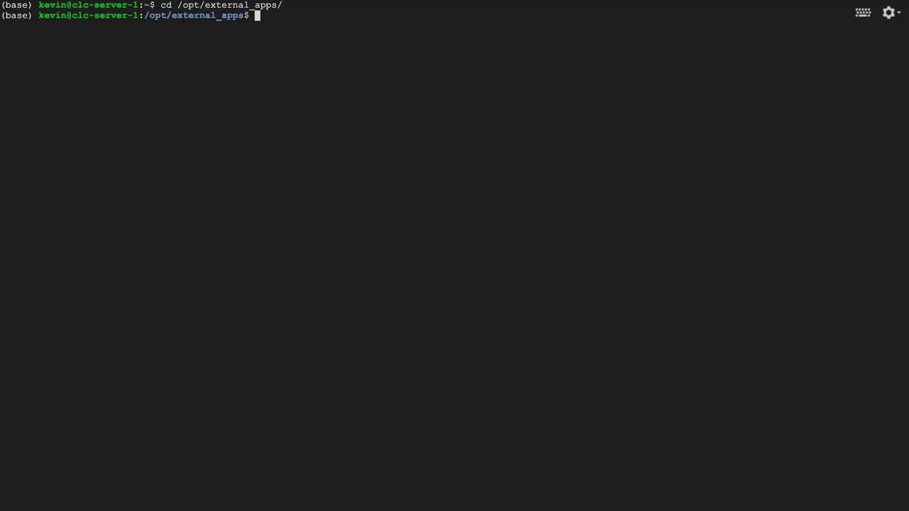
{"action": "type", "text": "sudo vim mafft_"}
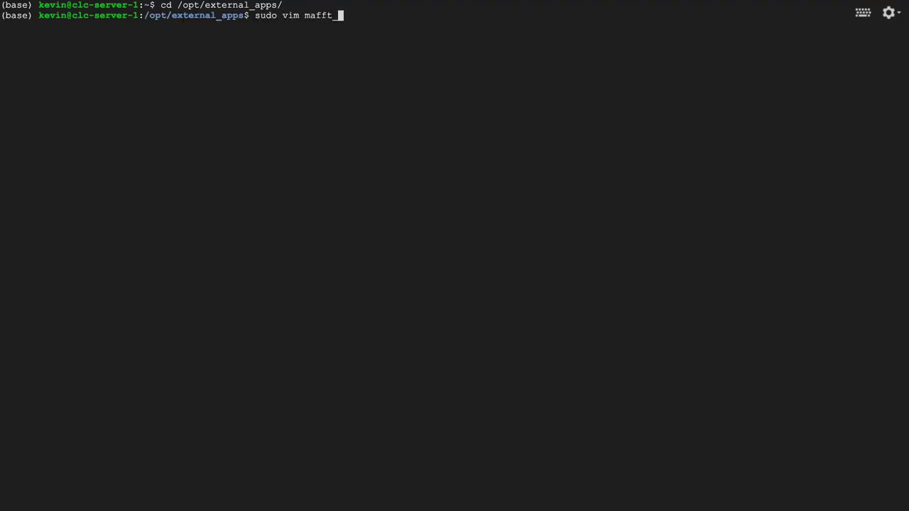
{"action": "type", "text": "clc.sh"}
{"action": "key", "text": "Return"}
{"action": "key", "text": "i"}
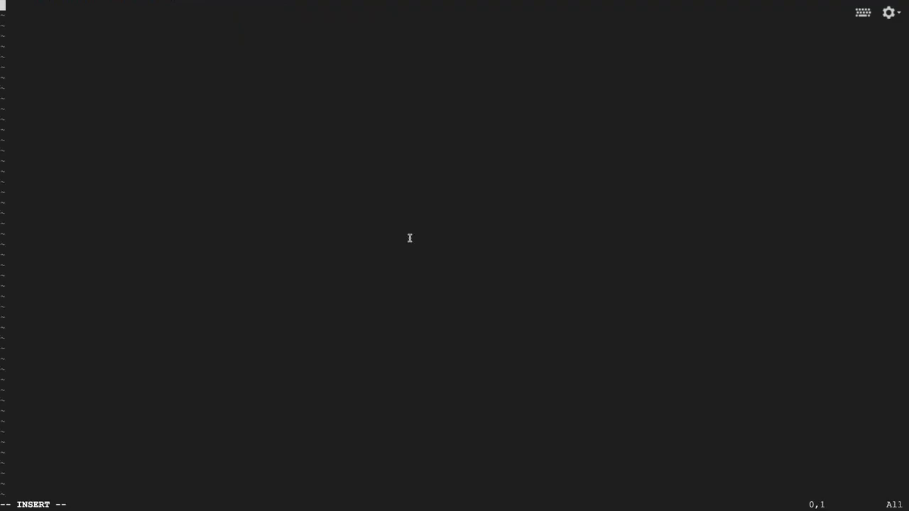
- Start the script with the #!/bin/sh line, a blank line and the comment "# MAFFT input"
{"action": "type", "text": "#!/bin/sh"}
{"action": "key", "text": "Return"}
{"action": "key", "text": "Return"}
{"action": "type", "text": "#"}
{"action": "type", "text": " MAKEF "}
{"action": "type", "text": "input"}
{"action": "key", "text": "Return"}
- Add the line multi_fasta_input=$1 below the MAFFT input comment
{"action": "type", "text": "mul"}
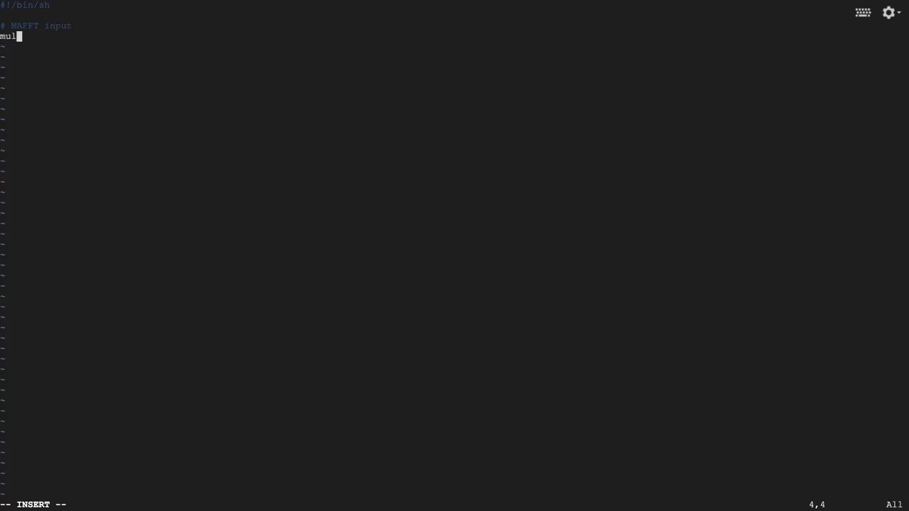
{"action": "type", "text": "ti_fasta_input$"}
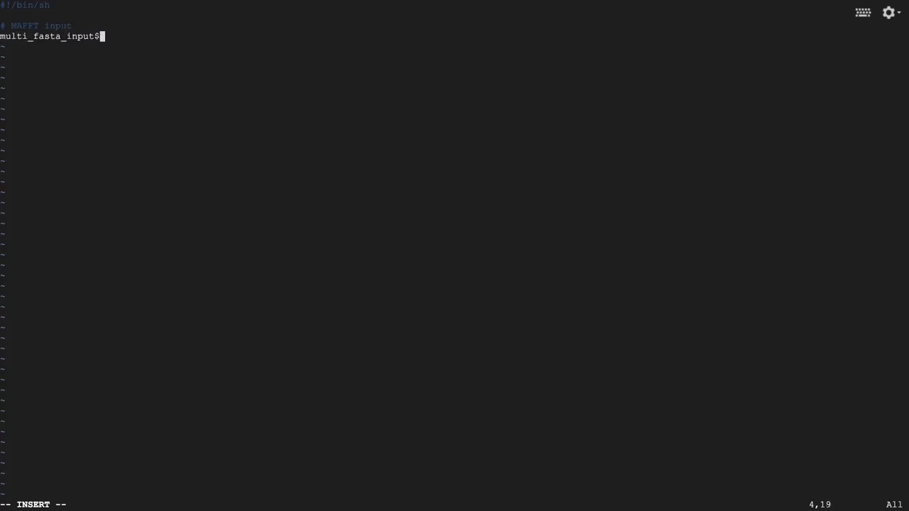
{"action": "key", "text": "Left"}
{"action": "type", "text": "="}
{"action": "key", "text": "Right"}
{"action": "type", "text": "1"}
{"action": "key", "text": "Return"}
{"action": "key", "text": "Return"}
- Add a comment for the expected output file name and path, followed by the line mafft_output=$2
{"action": "type", "text": "# #"}
{"action": "type", "text": "pec"}
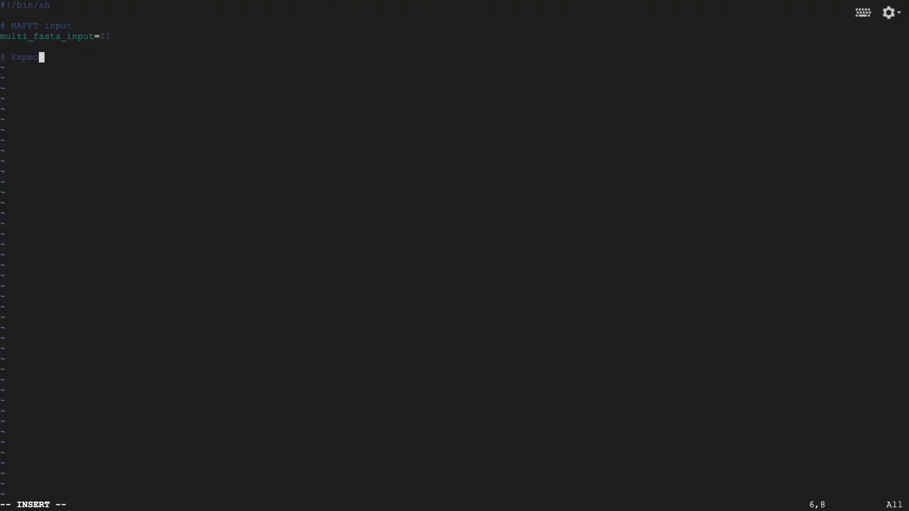
{"action": "type", "text": "ted output file name & path"}
{"action": "key", "text": "Return"}
{"action": "type", "text": "mafft_output=$2"}
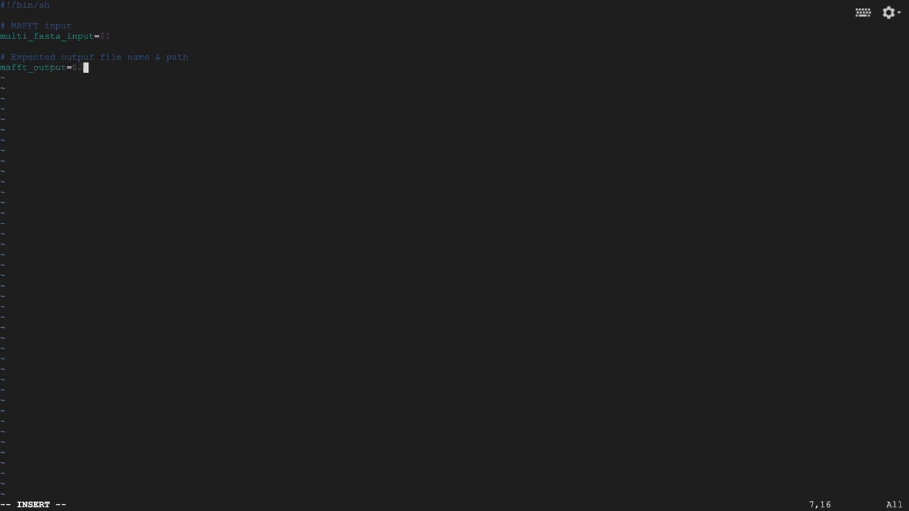
{"action": "key", "text": "Return"}
{"action": "key", "text": "Return"}
- Add the comment "# Change to CLC Genomics Server External Application Temp Dir" after the output variable
{"action": "type", "text": "# Cha"}
{"action": "type", "text": "nge to CLC Ge"}
{"action": "type", "text": "nomics W"}
{"action": "type", "text": "erv"}
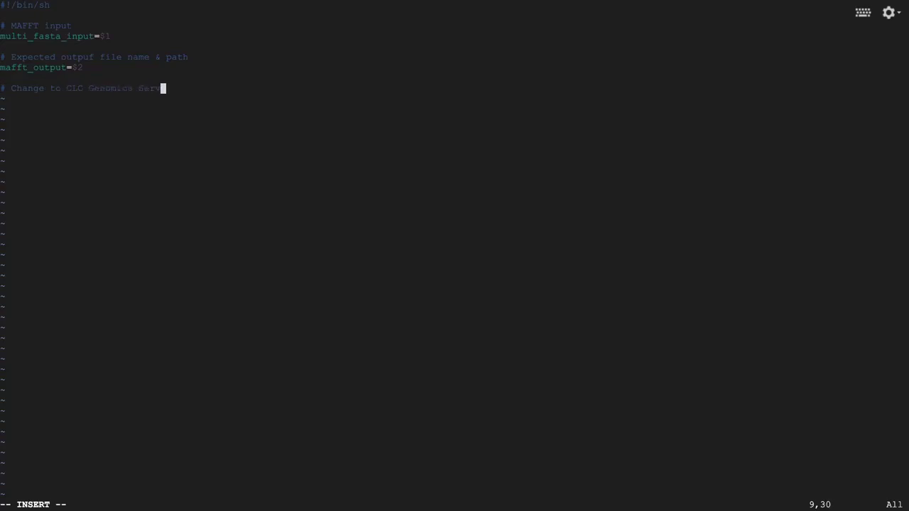
{"action": "type", "text": "er External Application Temp dir"}
{"action": "key", "text": "BackSpace"}
{"action": "key", "text": "BackSpace"}
{"action": "key", "text": "BackSpace"}
{"action": "type", "text": "Dir"}
{"action": "key", "text": "Return"}
- Define temp_dir=$(dirname ${2}) and add the line cd ${temp_dir} below it
{"action": "type", "text": "temp_dir"}
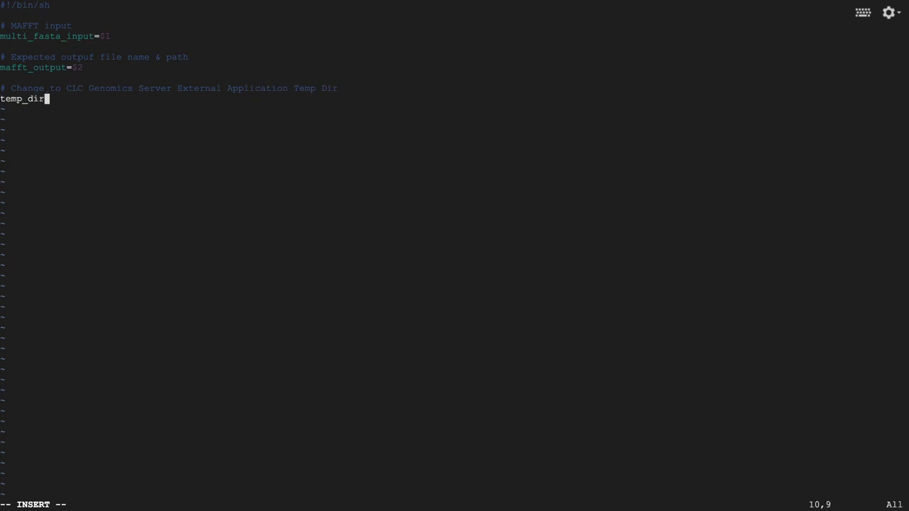
{"action": "type", "text": "=$(dirname ${"}
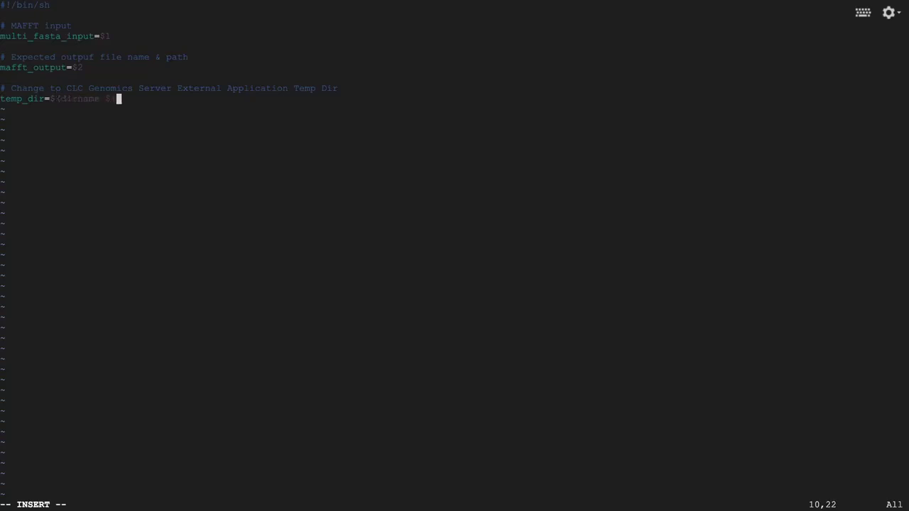
{"action": "type", "text": "1})"}
{"action": "key", "text": "Return"}
{"action": "type", "text": "cd ${temp_dir}"}
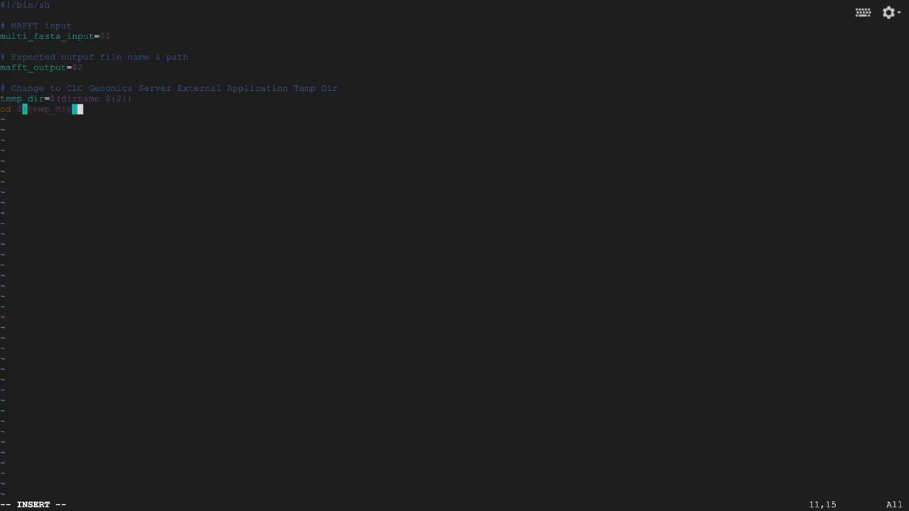
{"action": "key", "text": "Return"}
{"action": "key", "text": "Return"}
- Add an echo line printing "Starting CLC Genomics Server External Application: MAFFT v7.475"
{"action": "type", "text": "echo \""}
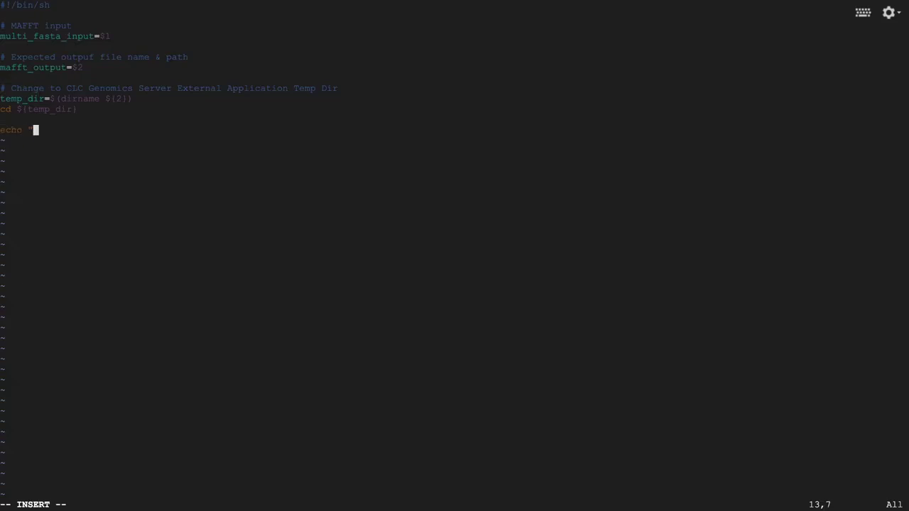
{"action": "type", "text": "Starting"}
{"action": "type", "text": " MAFFT"}
{"action": "type", "text": "Genomics "}
{"action": "type", "text": "er"}
{"action": "type", "text": "ver "}
{"action": "type", "text": "External Applicat"}
{"action": "type", "text": "ion.."}
{"action": "type", "text": "MAFFT ("}
{"action": "type", "text": "v7.2"}
{"action": "type", "text": ")\""}
{"action": "key", "text": "Return"}
{"action": "key", "text": "Return"}
- Under a "# MAFFT executable" comment, add the line singularity exec /opt/singularity_images/mafft-7.475.simg mafft --auto --thread -1 ${multi_fasta_input} > ${mafft_output}
{"action": "type", "text": "# MAFFT executable"}
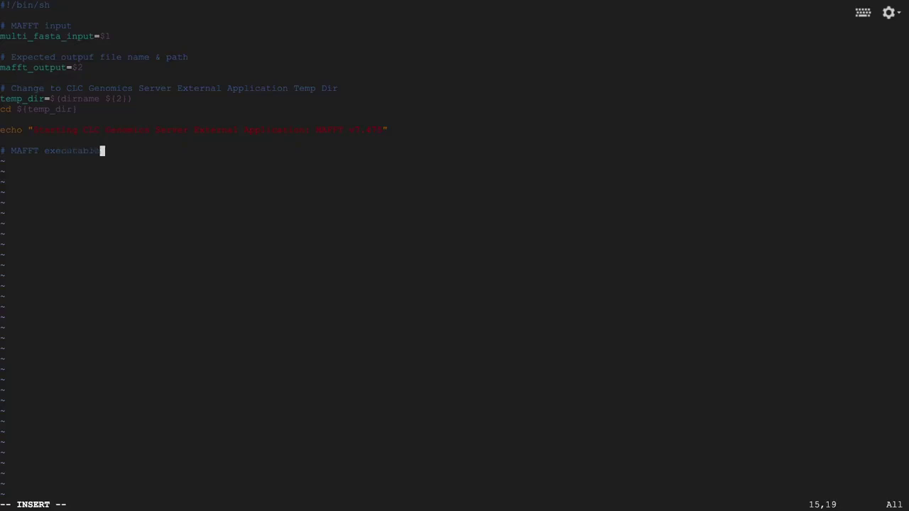
{"action": "key", "text": "Return"}
{"action": "type", "text": "singularity exec "}
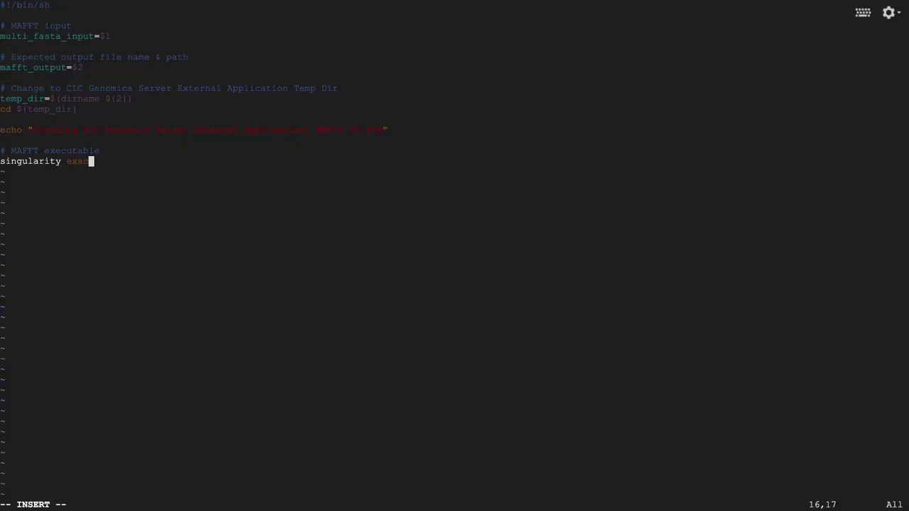
{"action": "type", "text": "/opt/singu"}
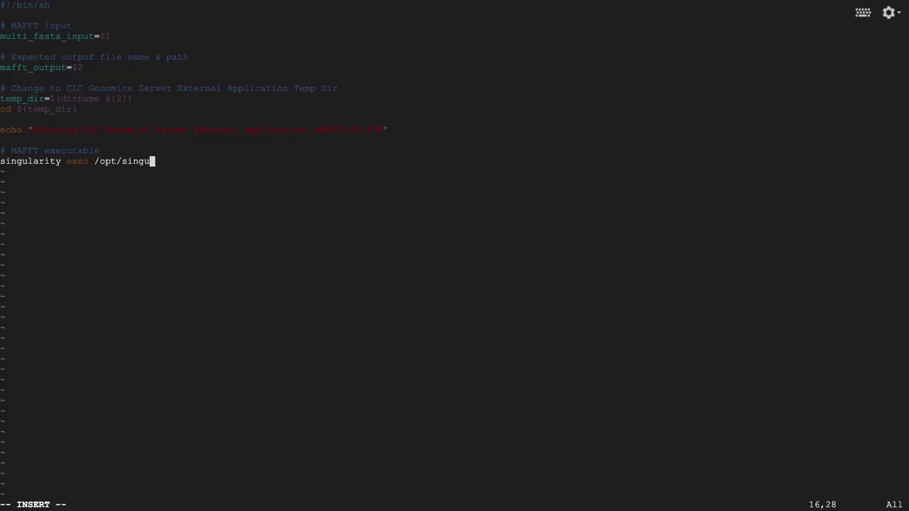
{"action": "type", "text": "larity_images/mafft-"}
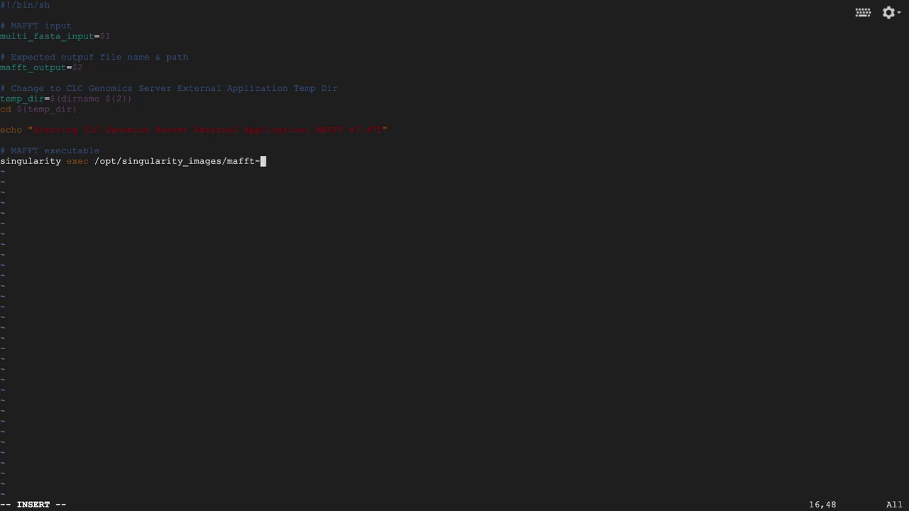
{"action": "type", "text": "7.475.simg mafft "}
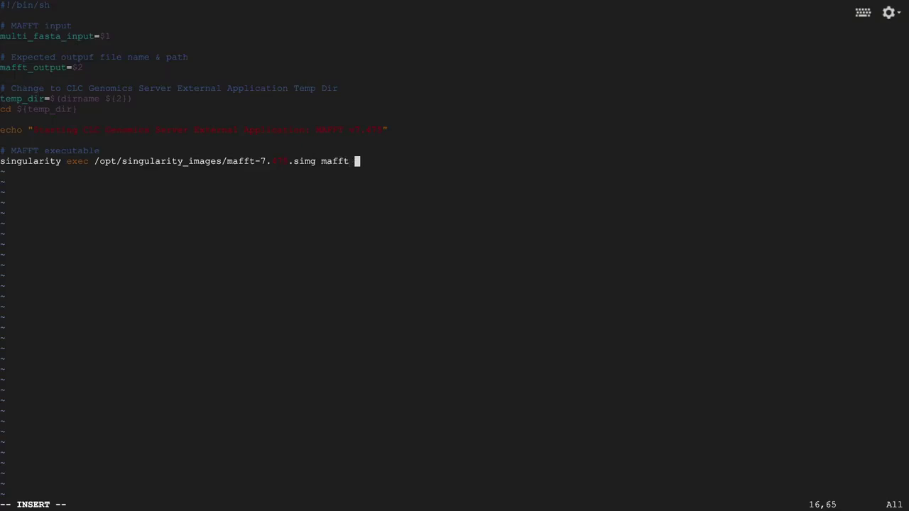
{"action": "type", "text": "--auto --thread -1 ${multi_fasta_input} > ${mafft_output}"}
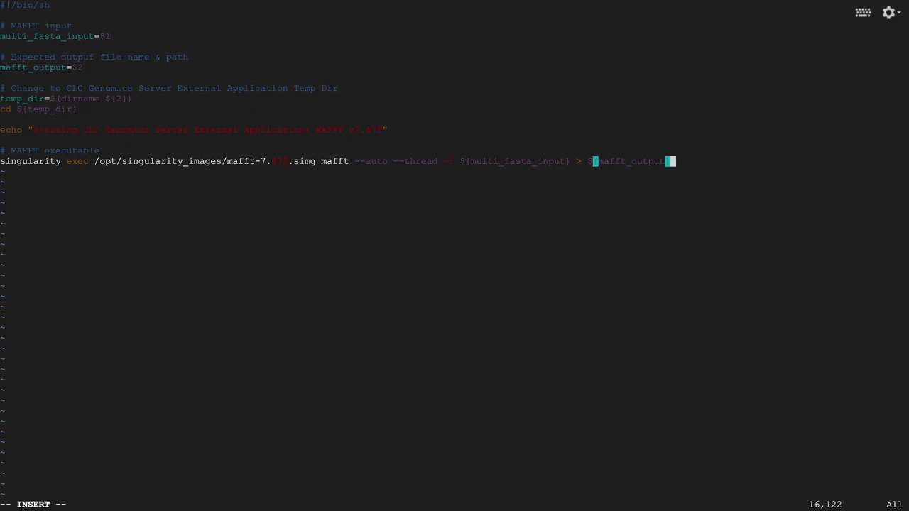
- Add the comment "# Ensure out file is created" after the MAFFT command, followed by the line if [ ! -f ${mafft_output} ]; then
{"action": "key", "text": "Return"}
{"action": "key", "text": "Return"}
{"action": "type", "text": "#"}
{"action": "type", "text": "Ensure out file'is created"}
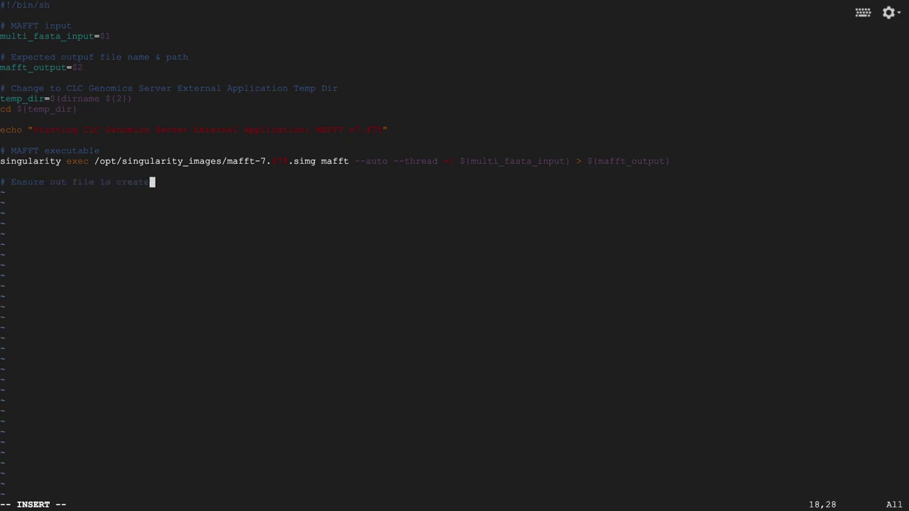
{"action": "key", "text": "Return"}
{"action": "type", "text": "if [ ! -f ${mafft_output} ];"}
{"action": "key", "text": "Return"}
{"action": "key", "text": "BackSpace"}
{"action": "key", "text": "BackSpace"}
{"action": "type", "text": "then"}
- Fill the if block with an echo of "MAFFT output not created" and exit 2, and close it with fi
{"action": "key", "text": "Return"}
{"action": "type", "text": "echo \""}
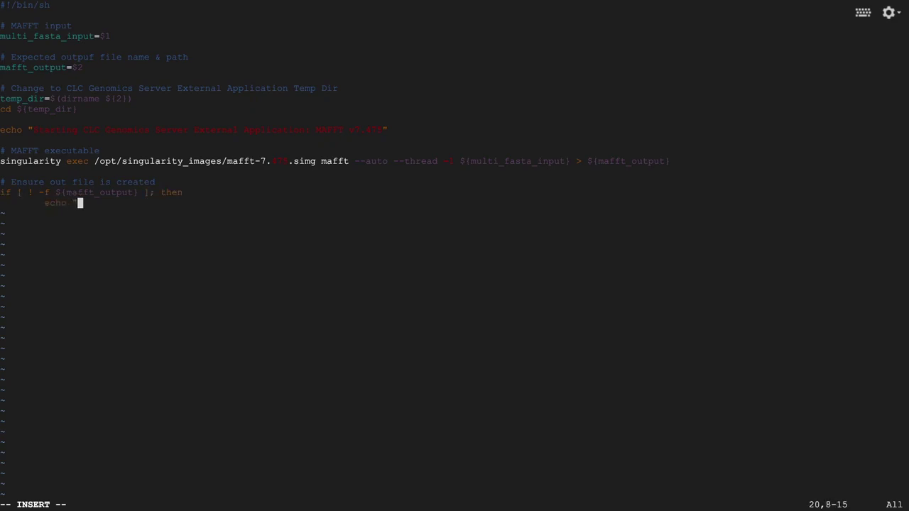
{"action": "type", "text": "EAFFT output not created\""}
{"action": "key", "text": "Return"}
{"action": "type", "text": "exit 2"}
{"action": "key", "text": "Return"}
{"action": "key", "text": "BackSpace"}
{"action": "type", "text": "fi"}
{"action": "key", "text": "Return"}
{"action": "key", "text": "Return"}
- Review the script's input and output variables, the temp directory lines and the MAFFT executable section
{"action": "left_click_drag", "start_coordinate": [106, 69], "coordinate": [2, 25]}
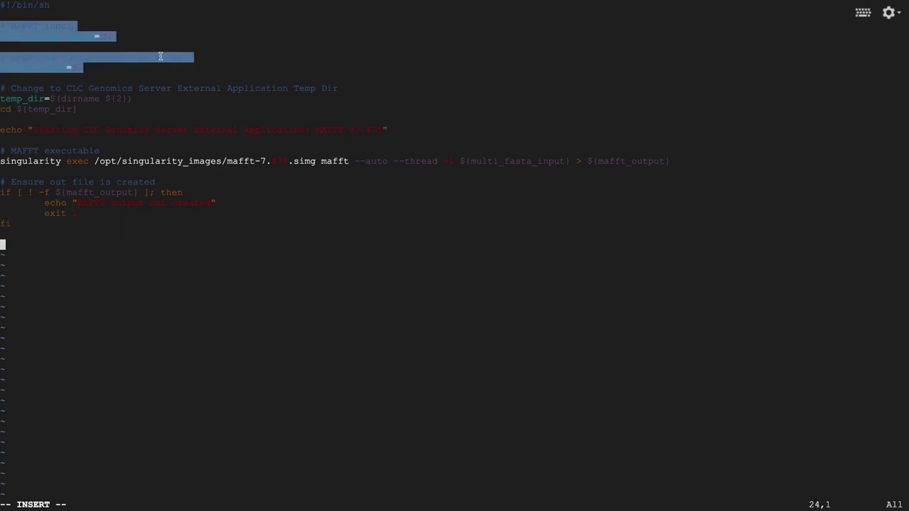
{"action": "triple_click", "coordinate": [44, 35]}
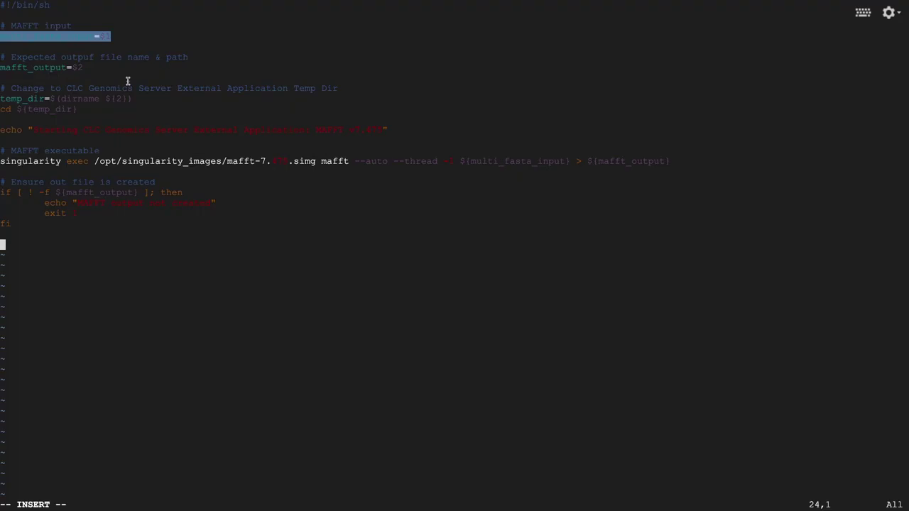
{"action": "triple_click", "coordinate": [59, 68]}
{"action": "left_click", "coordinate": [92, 231]}
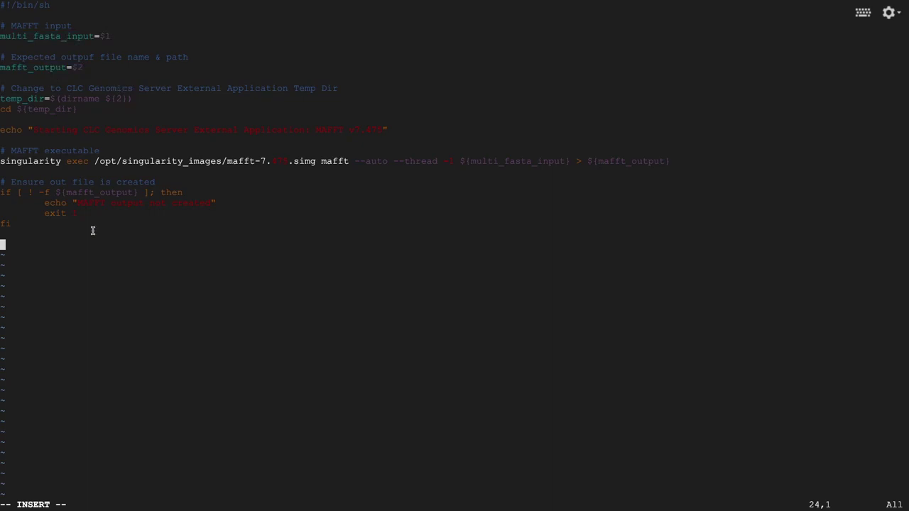
{"action": "left_click_drag", "start_coordinate": [124, 111], "coordinate": [2, 88]}
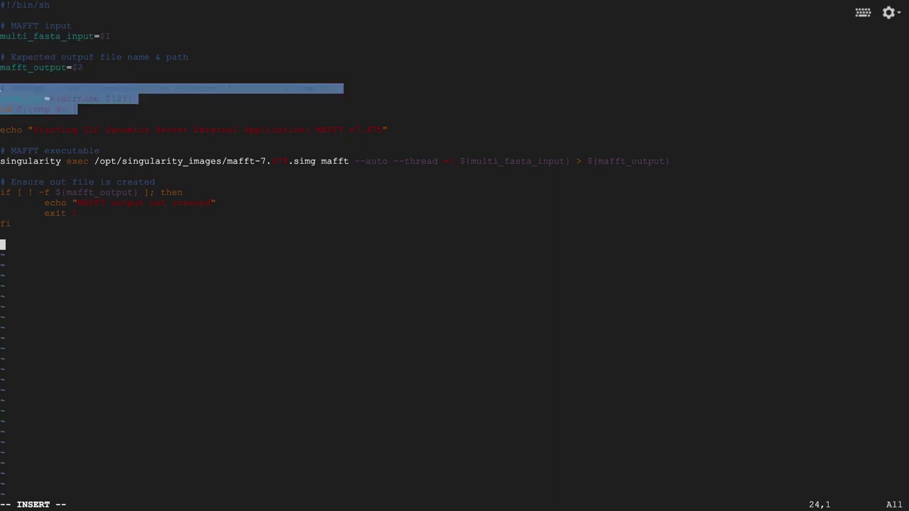
{"action": "left_click", "coordinate": [98, 247]}
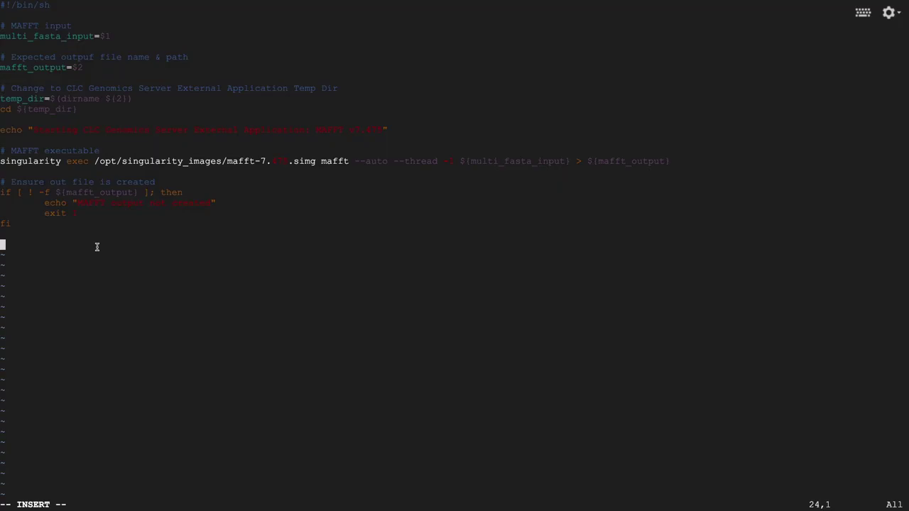
{"action": "double_click", "coordinate": [29, 152]}
{"action": "left_click", "coordinate": [51, 335]}
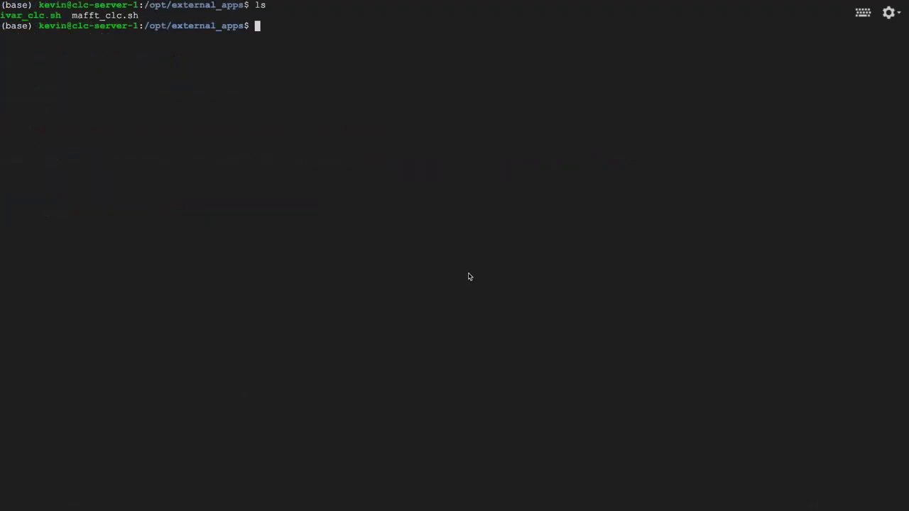
- Make mafft_clc.sh executable with sudo chmod +x and list the directory contents
{"action": "type", "text": "sudo chmod +x ma"}
{"action": "key", "text": "Tab"}
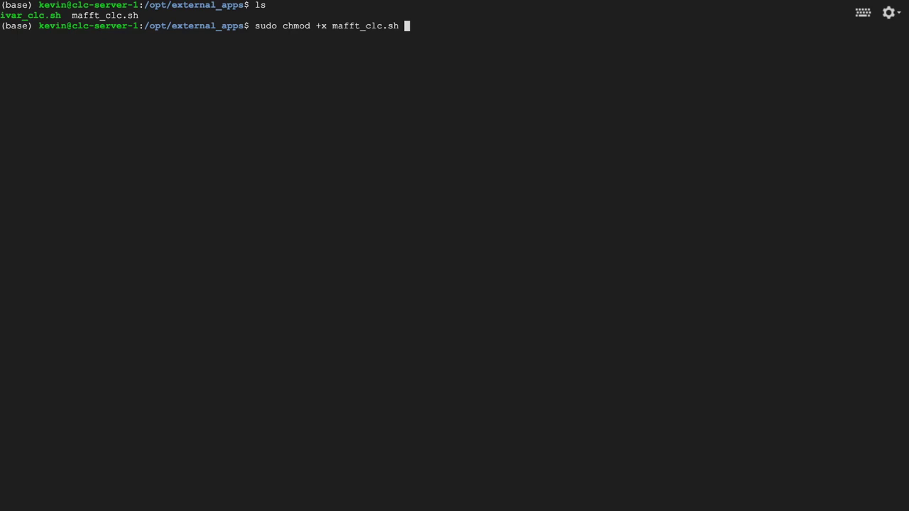
{"action": "key", "text": "Return"}
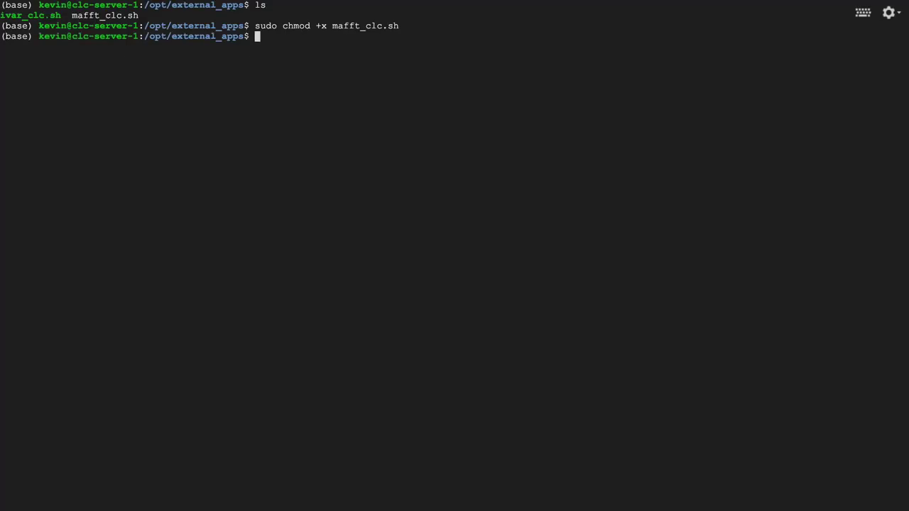
{"action": "type", "text": "ls"}
{"action": "key", "text": "Return"}
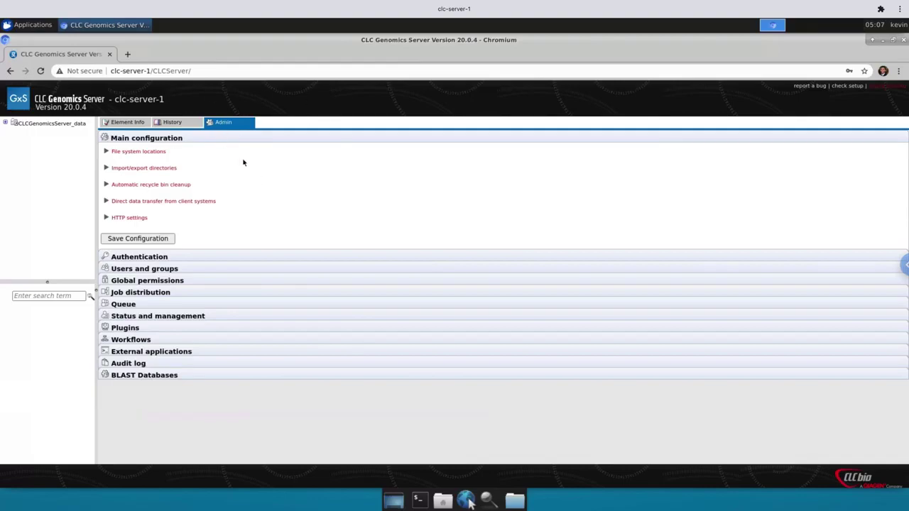
- In the CLC Genomics Server admin page, create a new external application configuration named "mafft v7.475"
{"action": "left_click", "coordinate": [213, 352]}
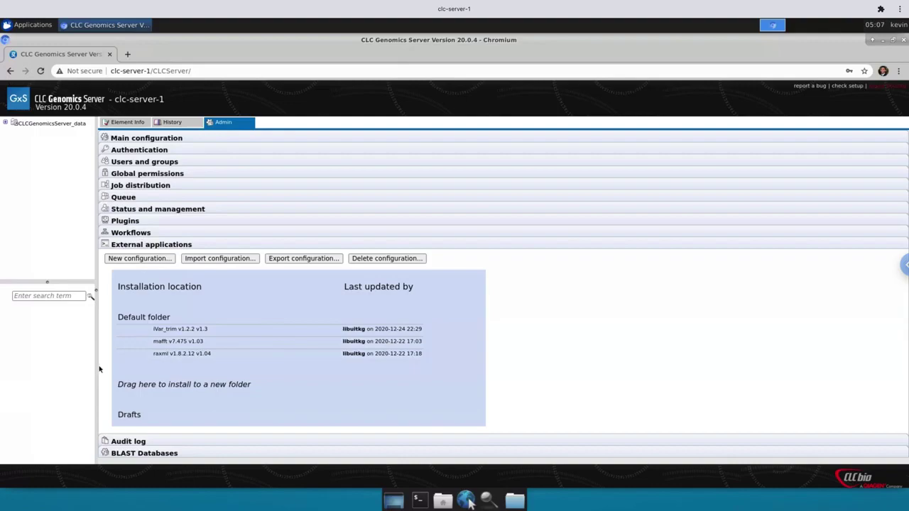
{"action": "left_click", "coordinate": [132, 260]}
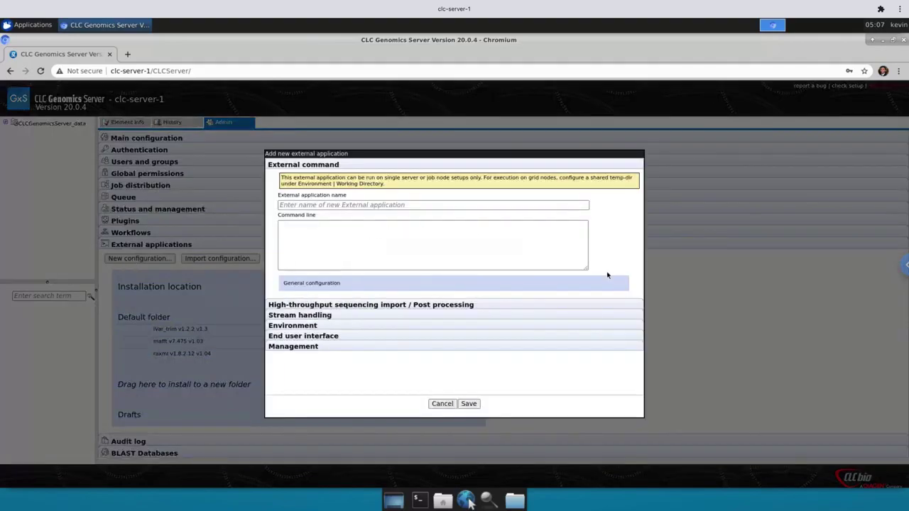
{"action": "left_click", "coordinate": [426, 206]}
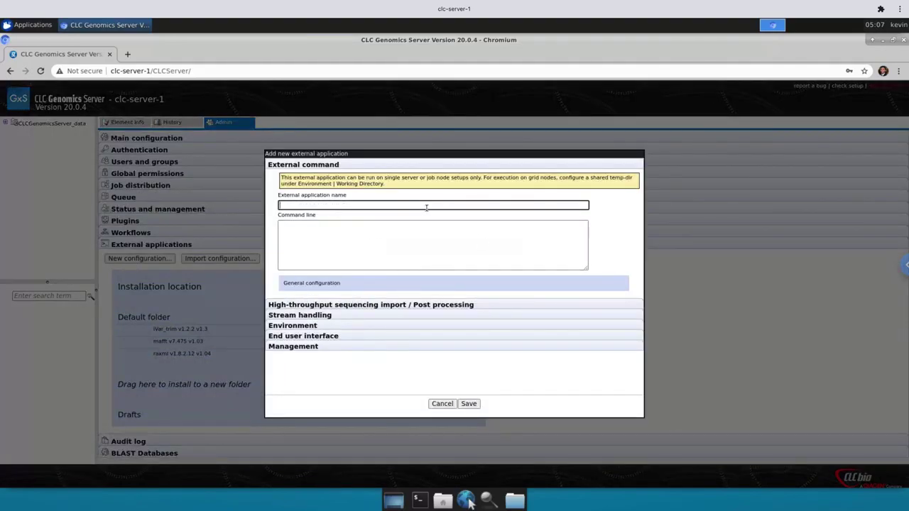
{"action": "type", "text": "mafft v7.475"}
- Set the external application's command line to /opt/external_apps/mafft_clc.sh {multi_fasta_input} {mafft_output}
{"action": "left_click", "coordinate": [424, 237]}
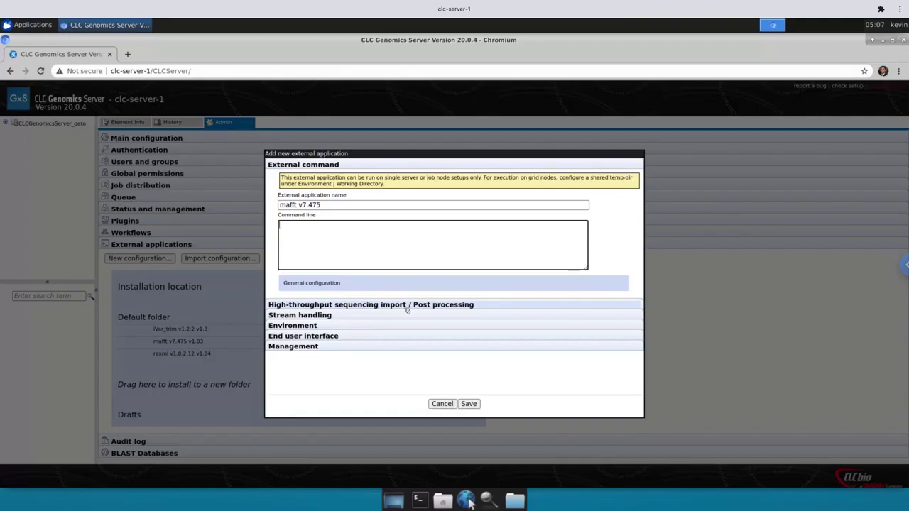
{"action": "type", "text": "/opt/external_apps/mafft"}
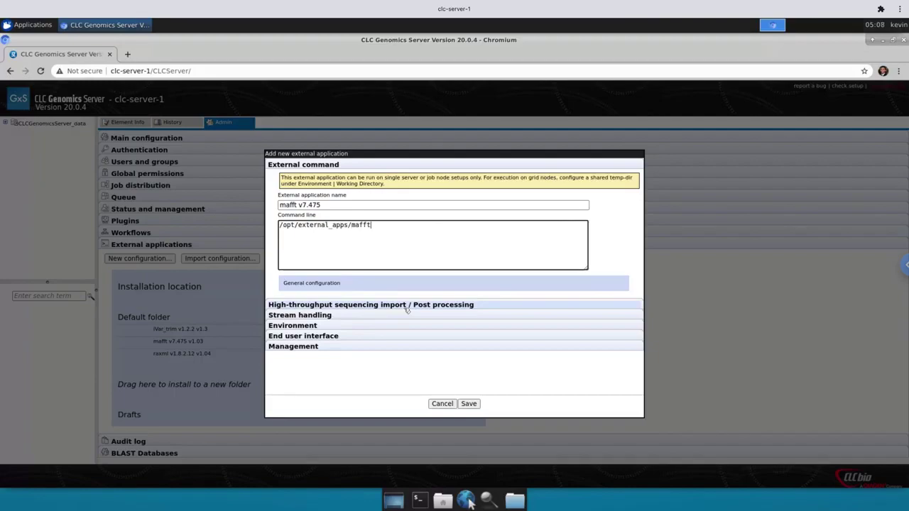
{"action": "type", "text": "_clc.sh"}
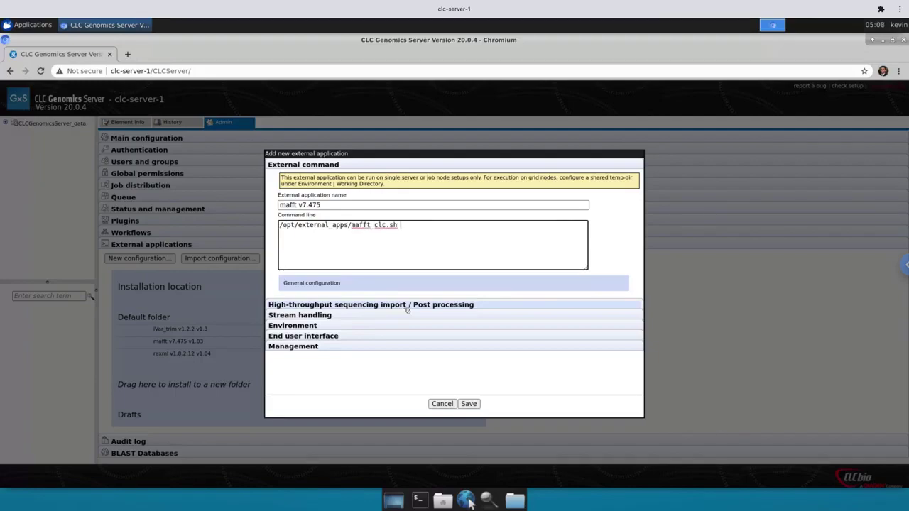
{"action": "type", "text": " {multi_fasta_input}"}
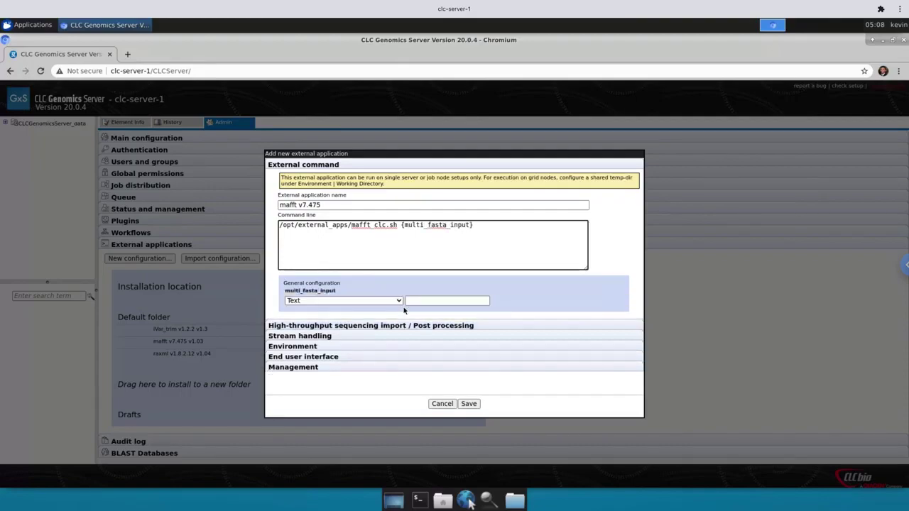
{"action": "type", "text": "{mafft_out"}
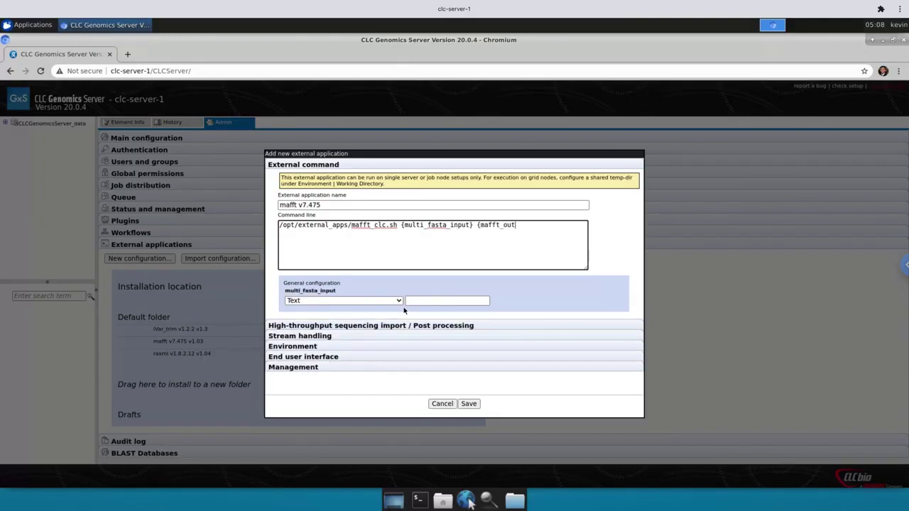
{"action": "type", "text": "put}"}
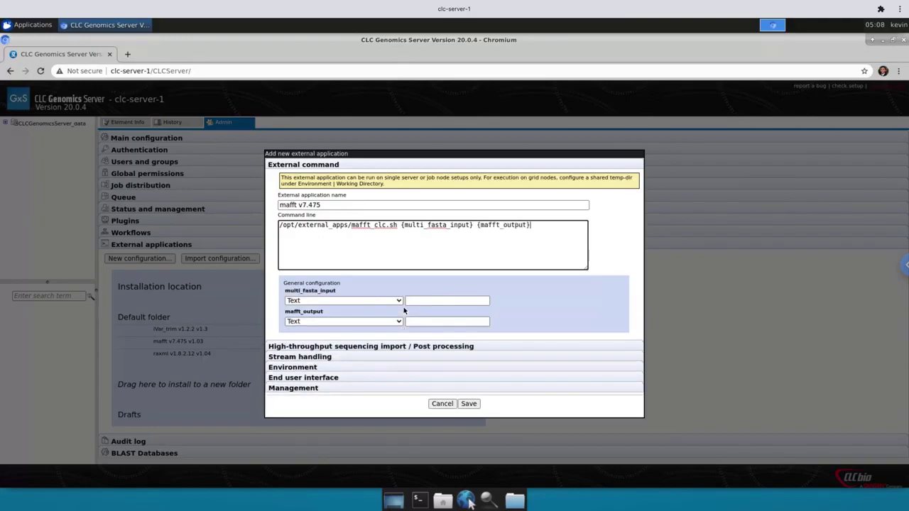
- Set the multi_fasta_input parameter type to User-selected input data (CLC data location) and mafft_output to Output file from CL
{"action": "left_click", "coordinate": [313, 301]}
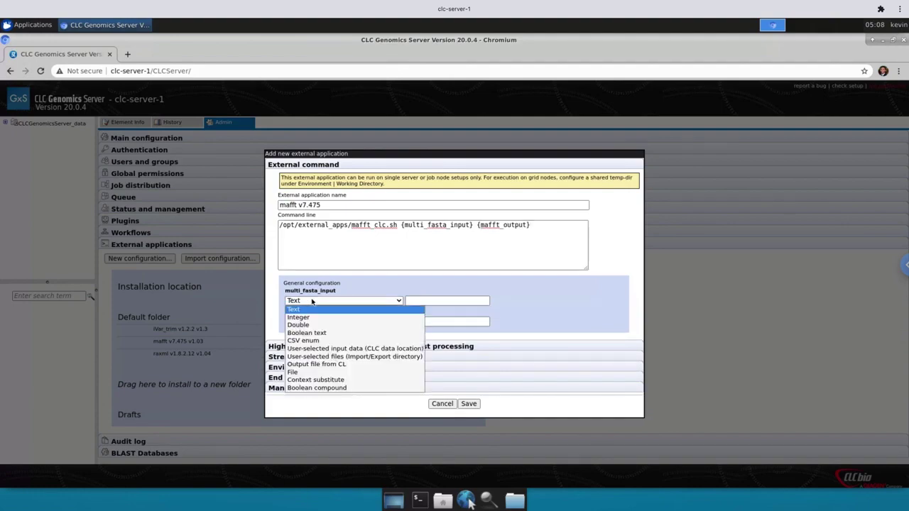
{"action": "left_click", "coordinate": [326, 349]}
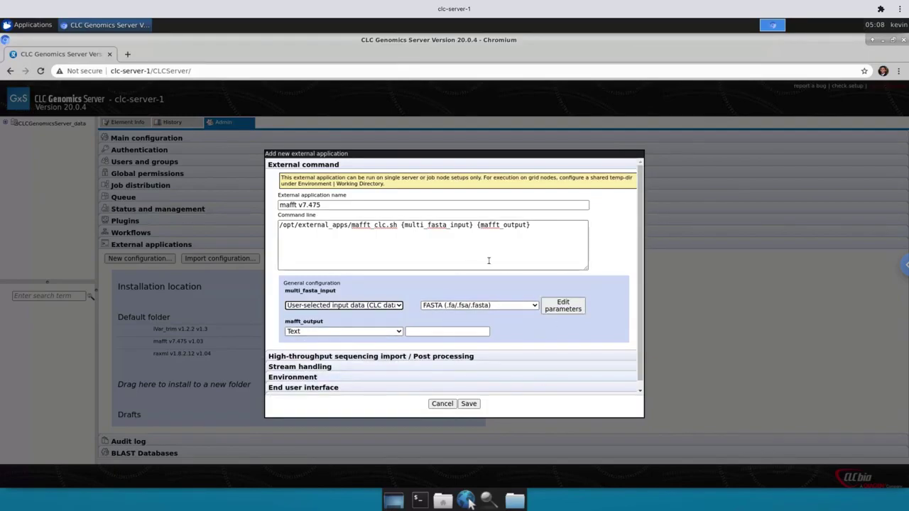
{"action": "left_click", "coordinate": [365, 331]}
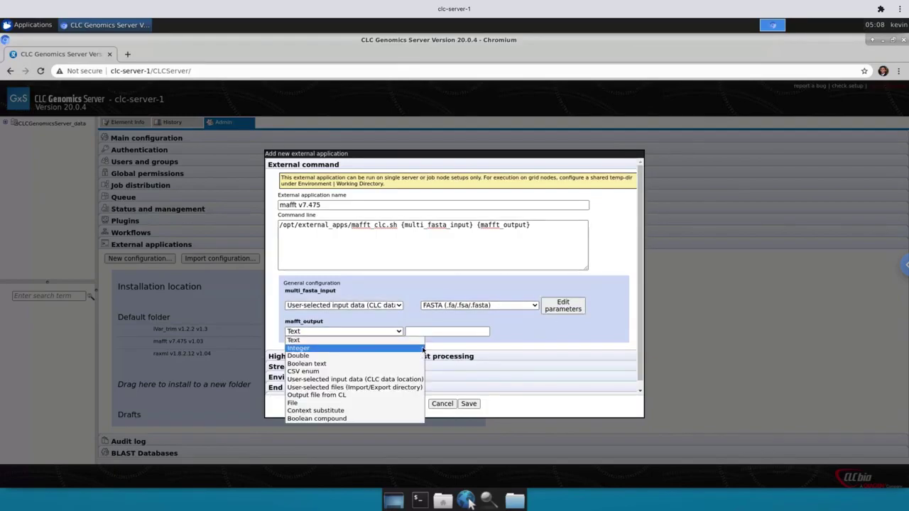
{"action": "left_click", "coordinate": [320, 396]}
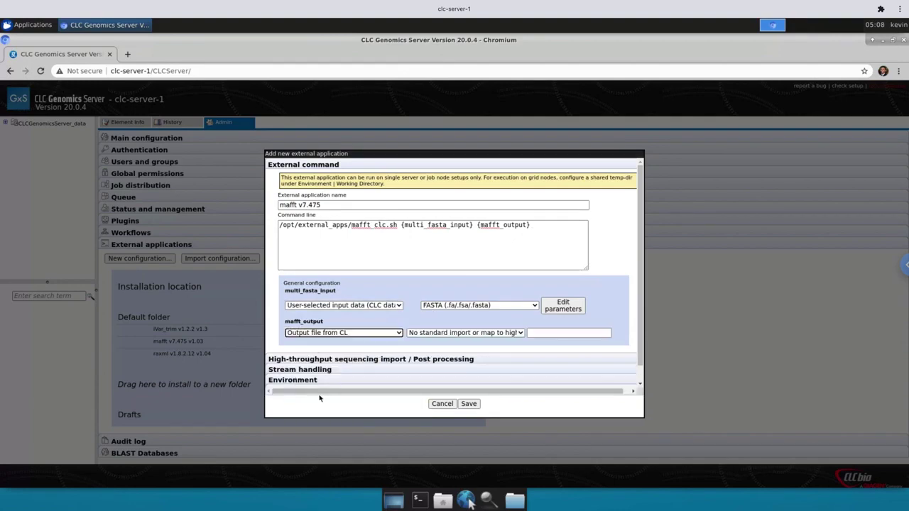
- Set mafft_output to import as FASTA Alignment (.fa/.fsa/.fasta) with the file name mafft_msa.fasta
{"action": "left_click", "coordinate": [474, 333]}
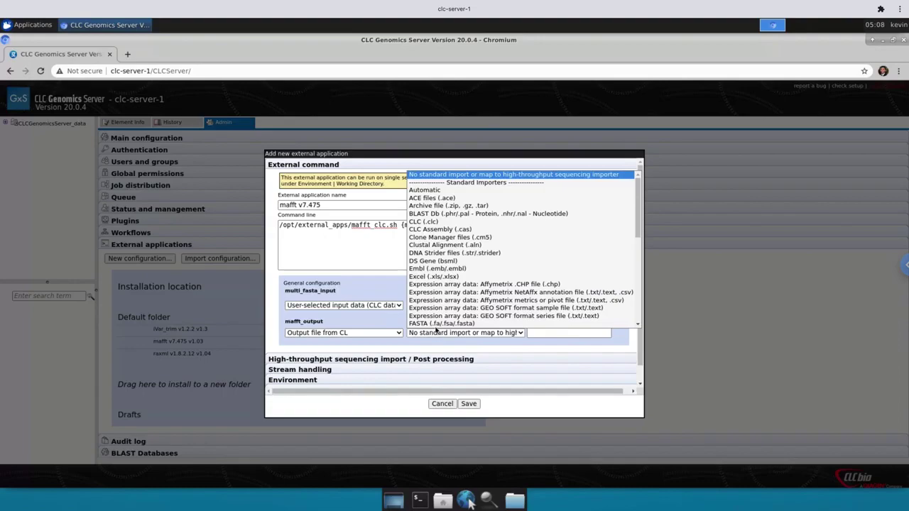
{"action": "scroll", "coordinate": [517, 252], "scroll_direction": "down", "scroll_amount": 2}
{"action": "scroll", "coordinate": [517, 252], "scroll_direction": "down", "scroll_amount": 2}
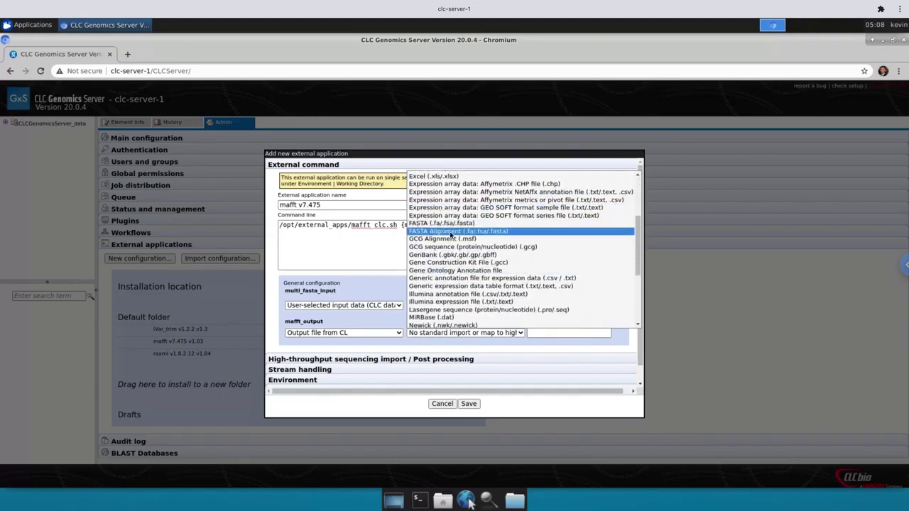
{"action": "left_click", "coordinate": [437, 231]}
{"action": "left_click", "coordinate": [558, 333]}
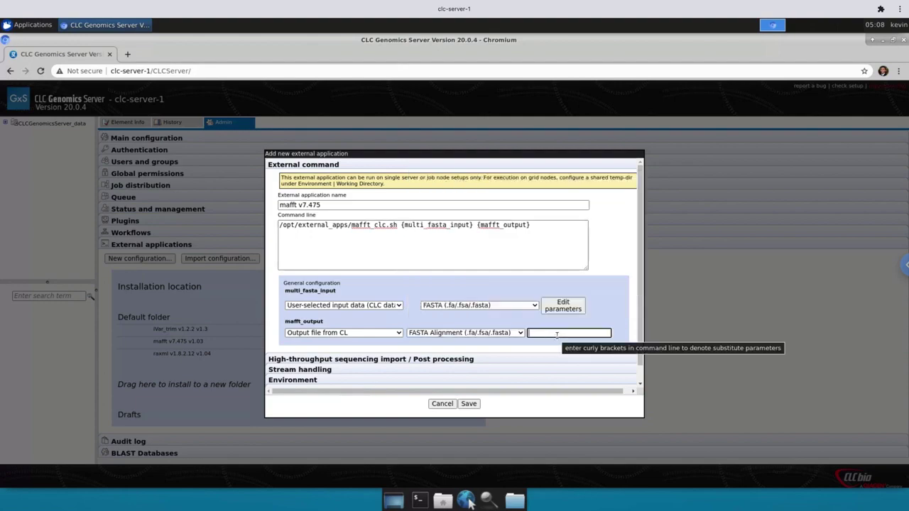
{"action": "type", "text": "mafft_"}
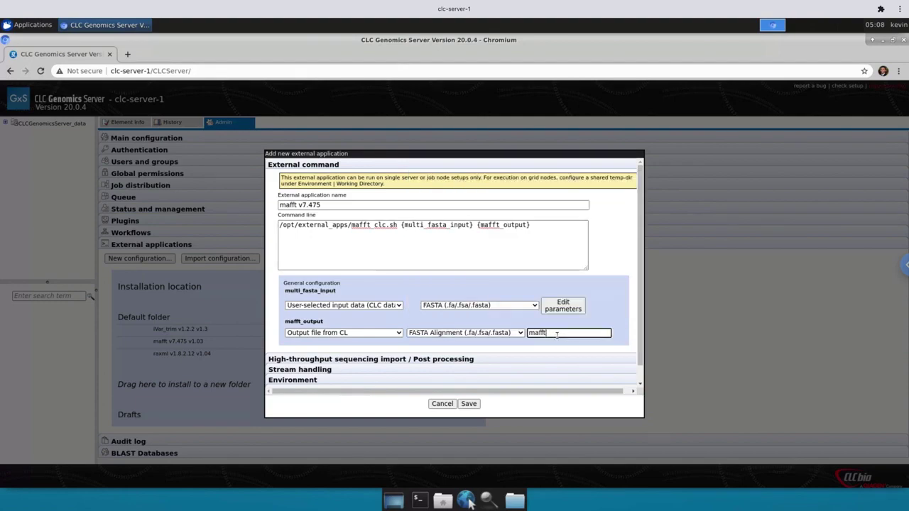
{"action": "type", "text": "msa.fasta"}
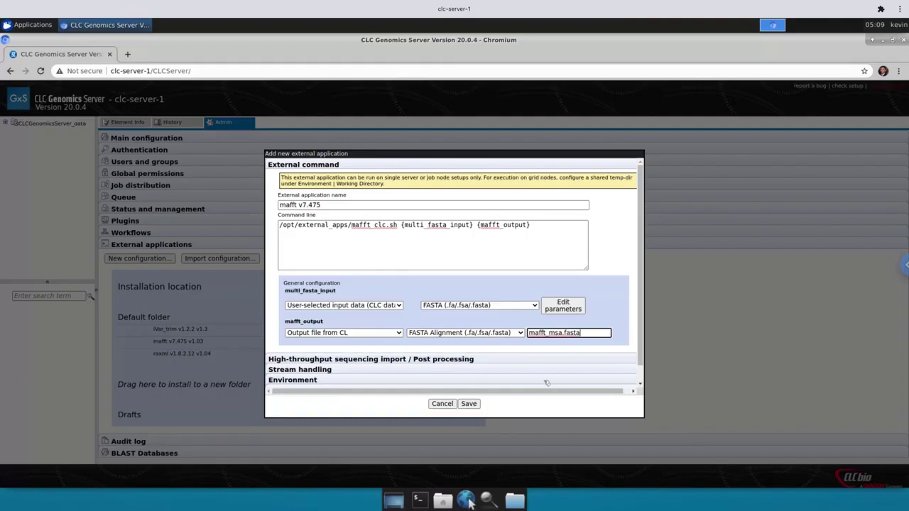
- In the stream handling settings, import standard out as Plain Text (.txt/.text) and set standard error to not stop execution or show error dialogs
{"action": "scroll", "coordinate": [535, 370], "scroll_direction": "down", "scroll_amount": 2}
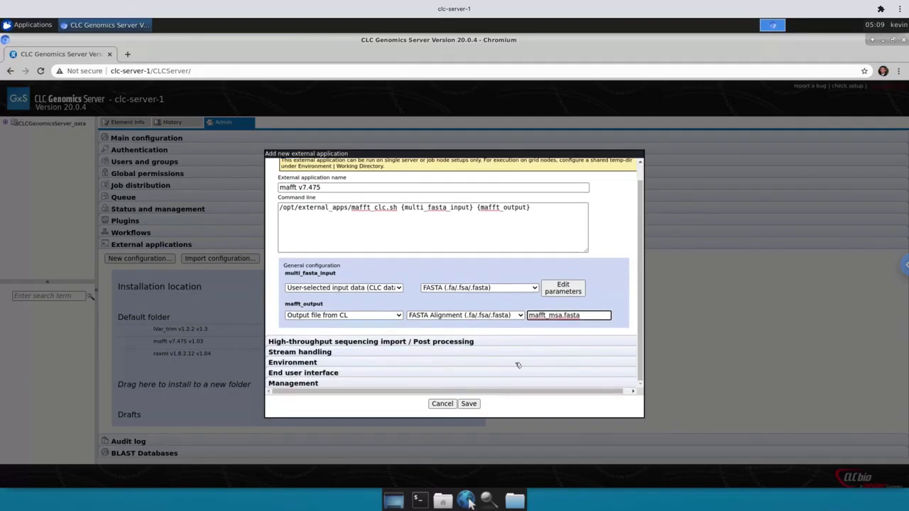
{"action": "left_click", "coordinate": [480, 353]}
{"action": "left_click", "coordinate": [342, 208]}
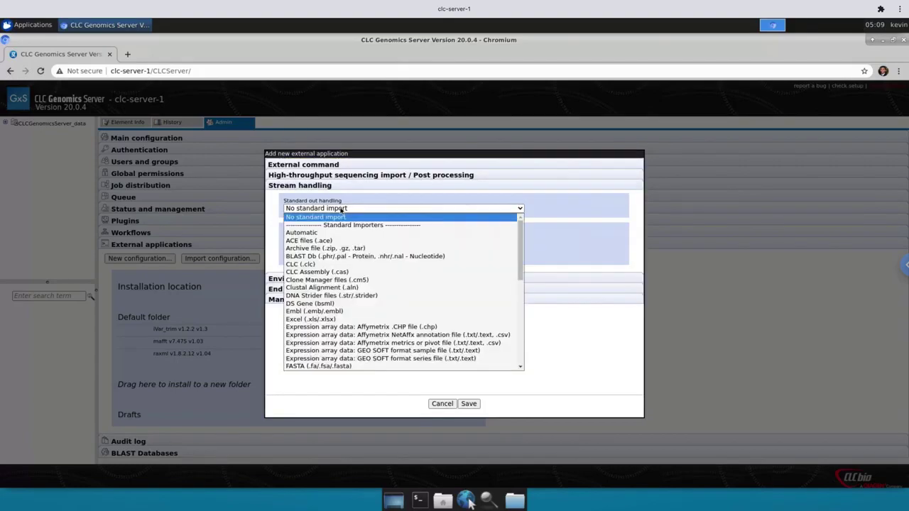
{"action": "scroll", "coordinate": [359, 334], "scroll_direction": "down", "scroll_amount": 5}
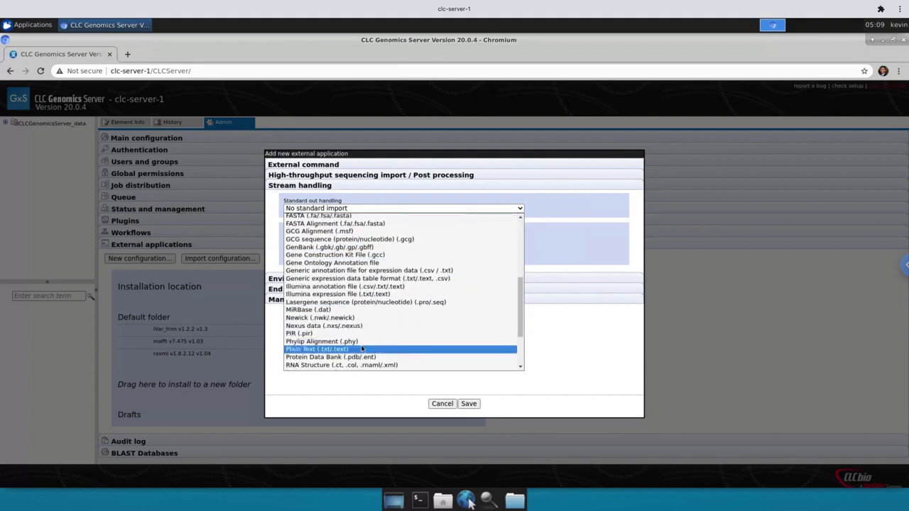
{"action": "left_click", "coordinate": [361, 349]}
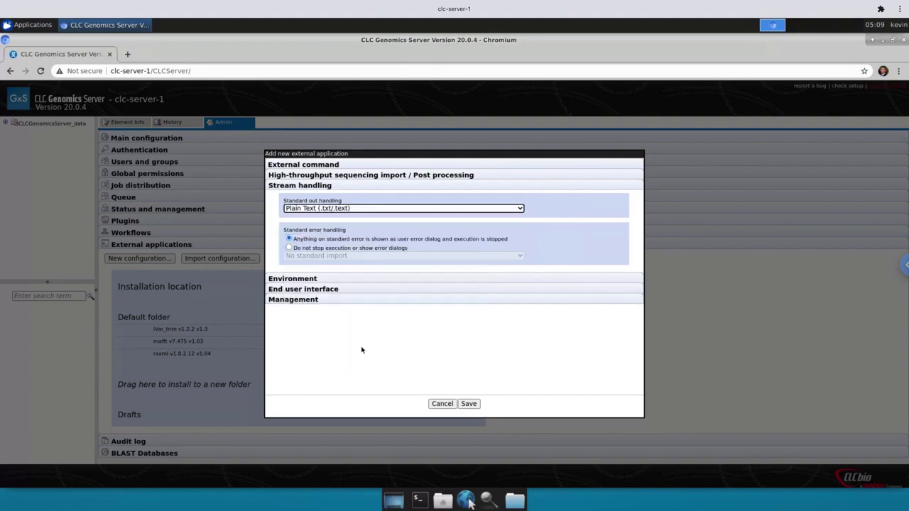
{"action": "left_click", "coordinate": [289, 248]}
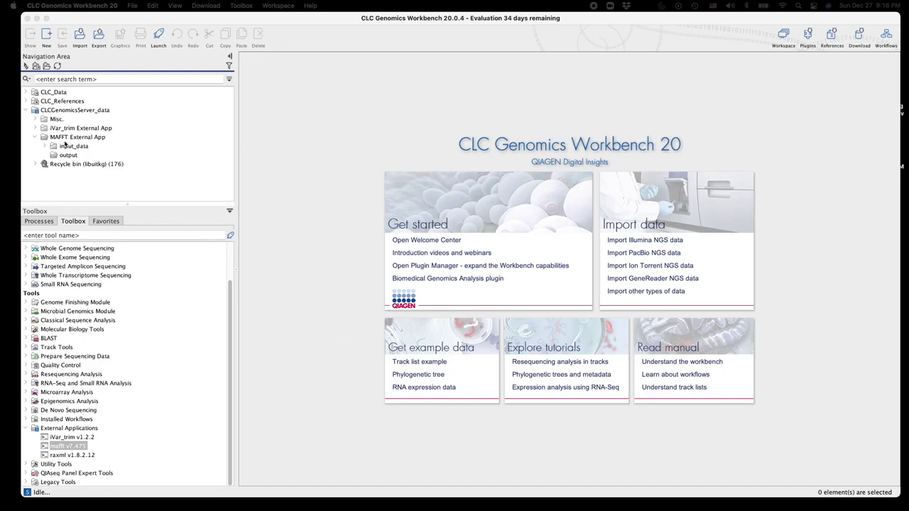
- In CLC Genomics Workbench, launch the mafft v7.475 external application and choose CLC Server as the place to run it
{"action": "left_click", "coordinate": [26, 428]}
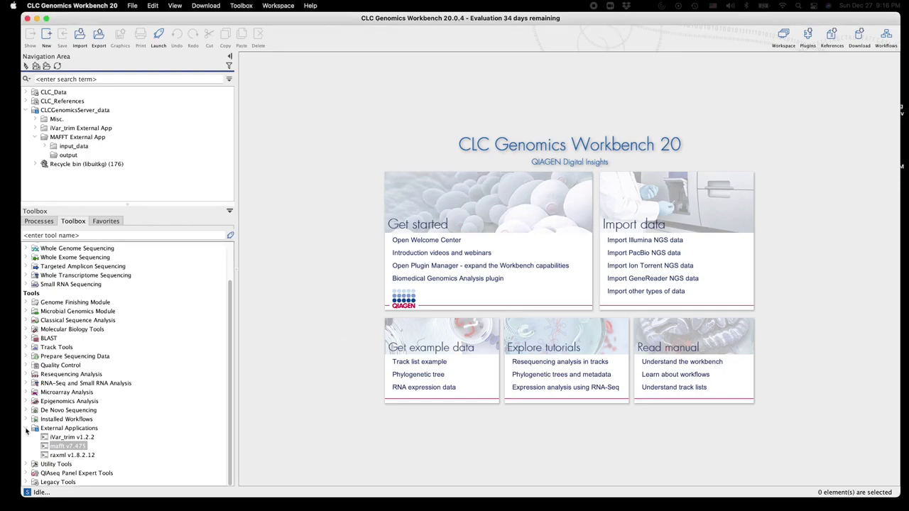
{"action": "left_click", "coordinate": [27, 454]}
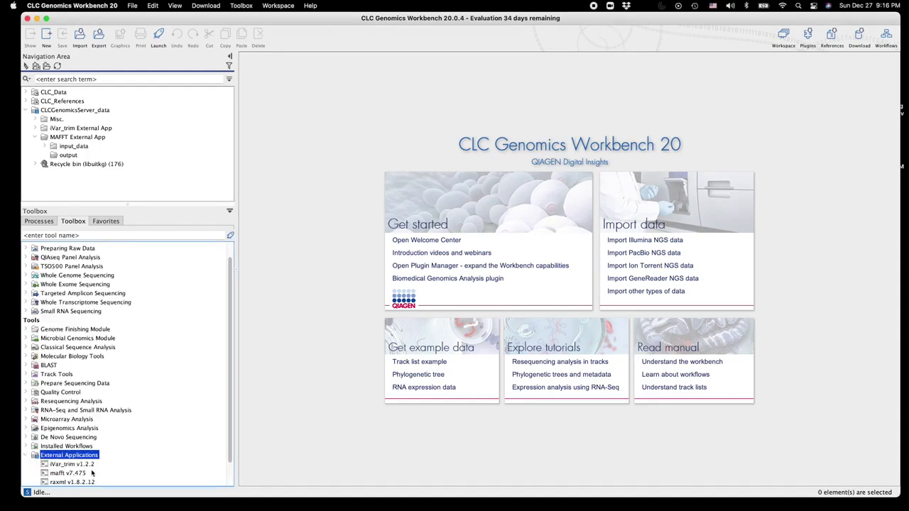
{"action": "scroll", "coordinate": [95, 462], "scroll_direction": "down", "scroll_amount": 2}
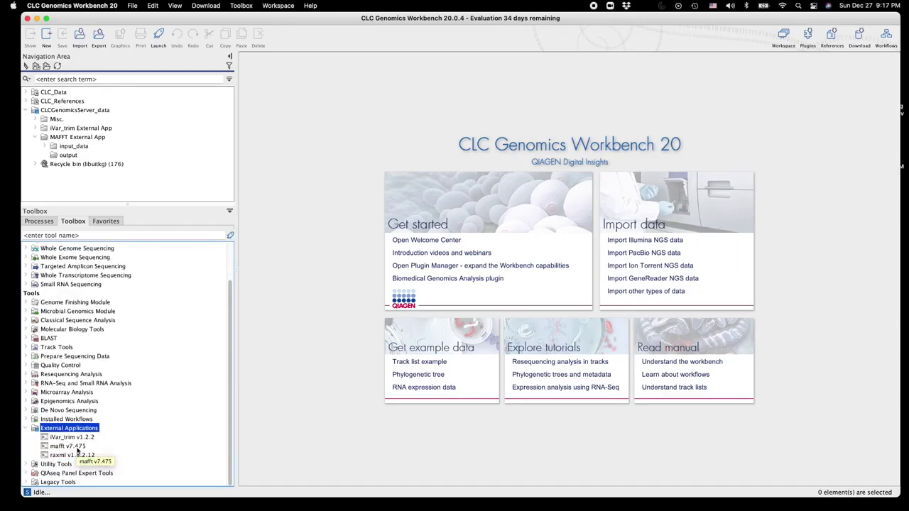
{"action": "double_click", "coordinate": [76, 447]}
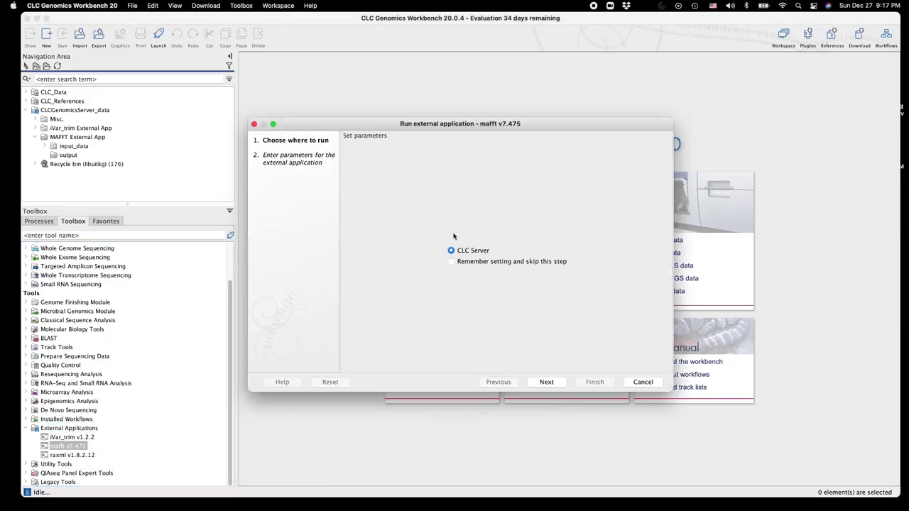
{"action": "left_click", "coordinate": [555, 385]}
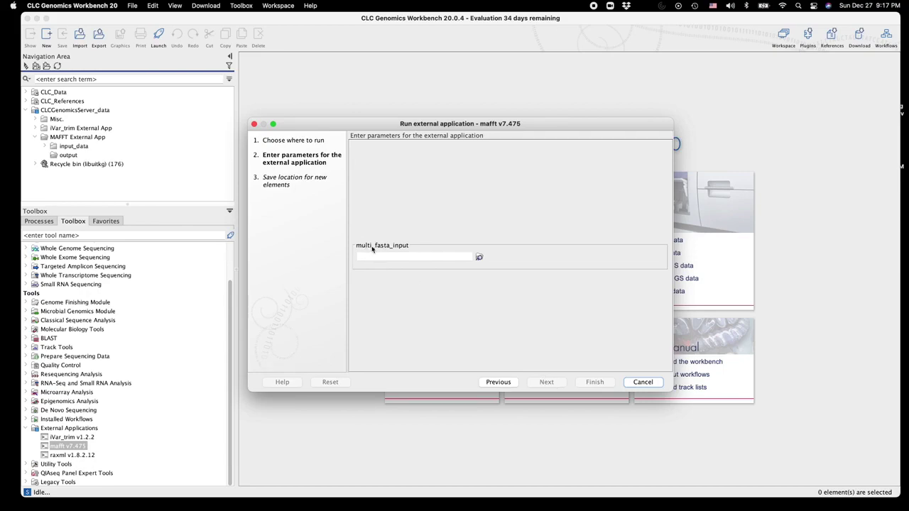
- Select sc2_assemblies from the MAFFT External App input_data folder as the multi_fasta_input
{"action": "left_click", "coordinate": [479, 258]}
{"action": "left_click", "coordinate": [340, 173]}
{"action": "left_click", "coordinate": [378, 182]}
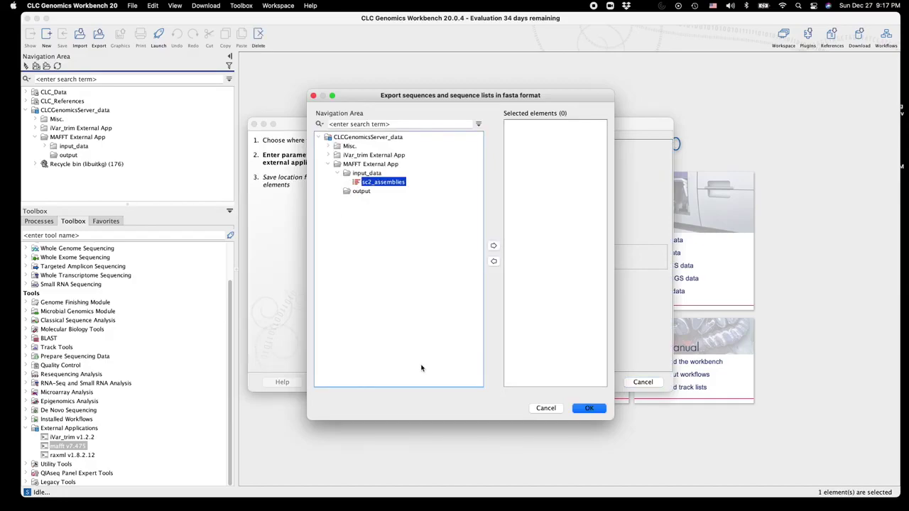
{"action": "left_click", "coordinate": [494, 245]}
{"action": "left_click", "coordinate": [596, 410]}
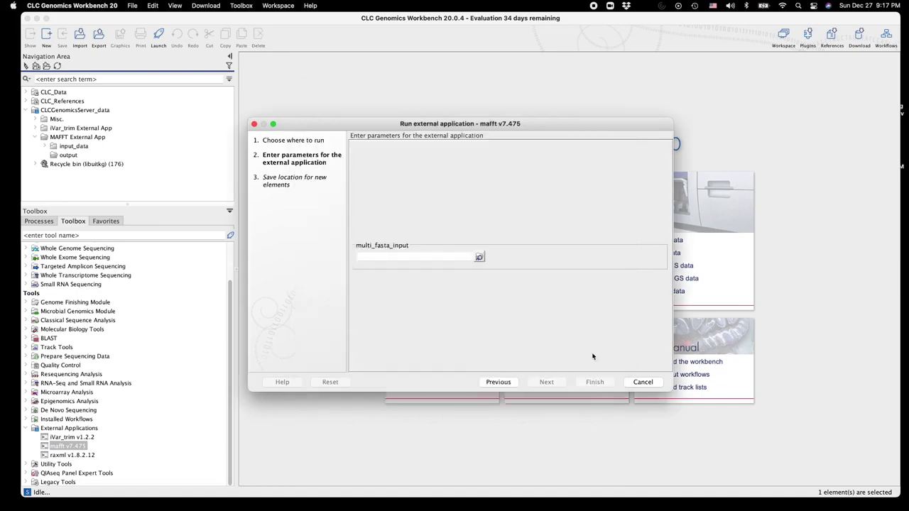
- Set the MAFFT External App output folder as the save location and start the mafft run
{"action": "left_click", "coordinate": [546, 382]}
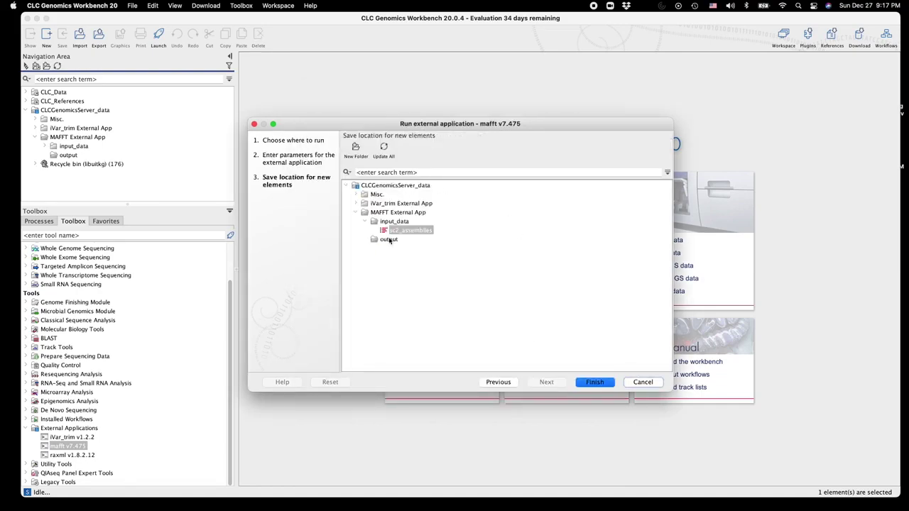
{"action": "left_click", "coordinate": [389, 240]}
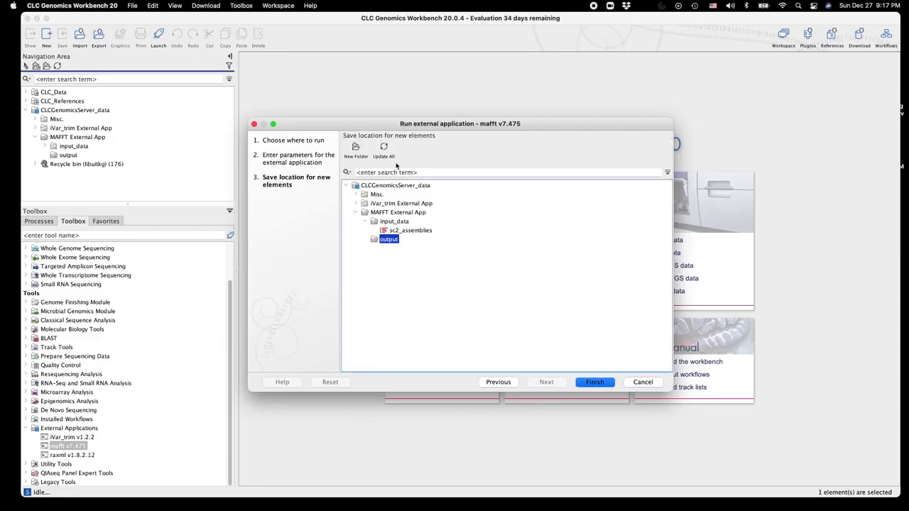
{"action": "left_click", "coordinate": [595, 383]}
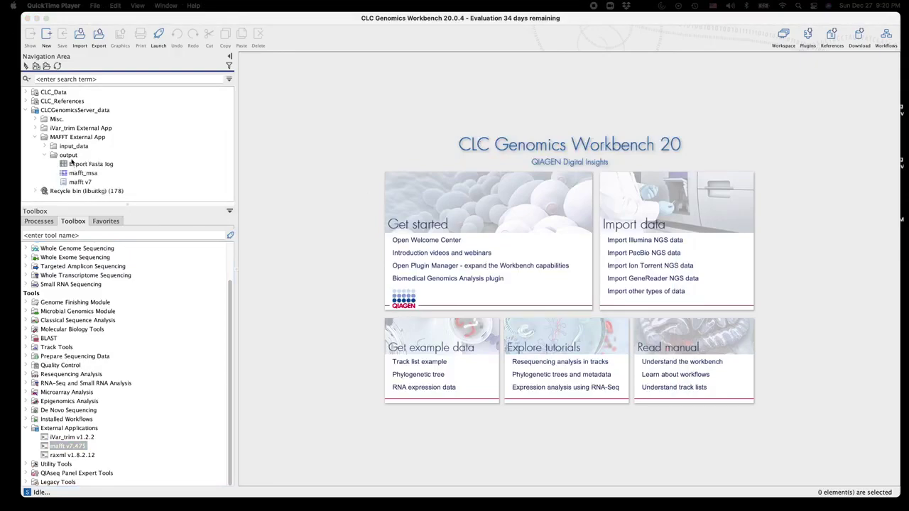
- Open the mafft v7 text result in the output folder and examine its standard out message
{"action": "left_click", "coordinate": [44, 157]}
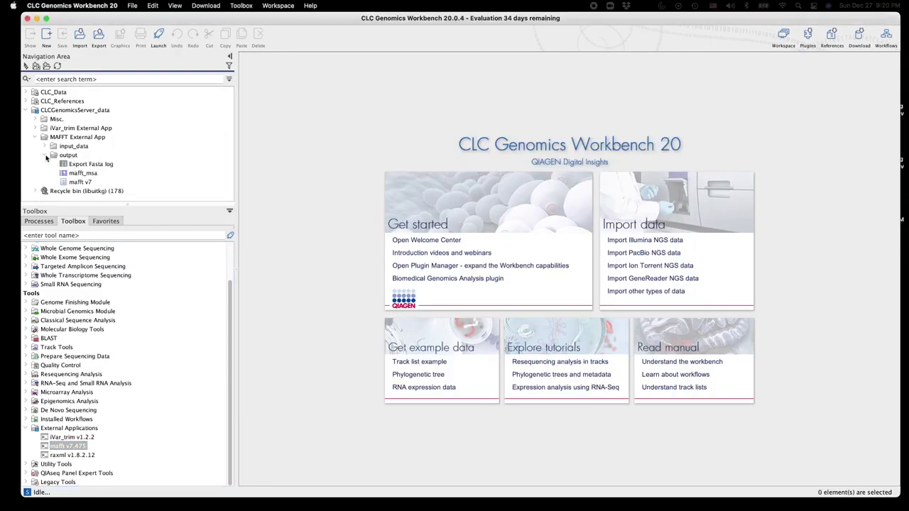
{"action": "left_click", "coordinate": [46, 157]}
{"action": "left_click", "coordinate": [45, 155]}
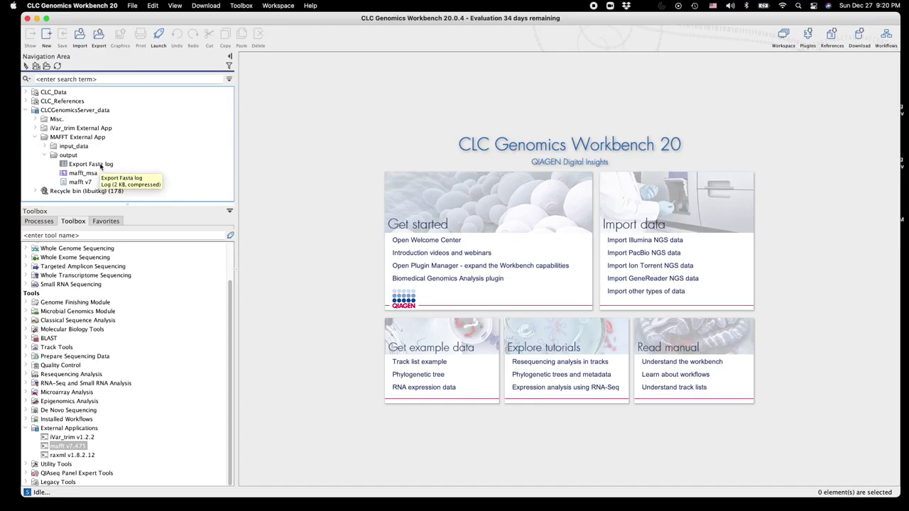
{"action": "left_click", "coordinate": [84, 182]}
{"action": "left_click", "coordinate": [84, 182]}
{"action": "double_click", "coordinate": [85, 183]}
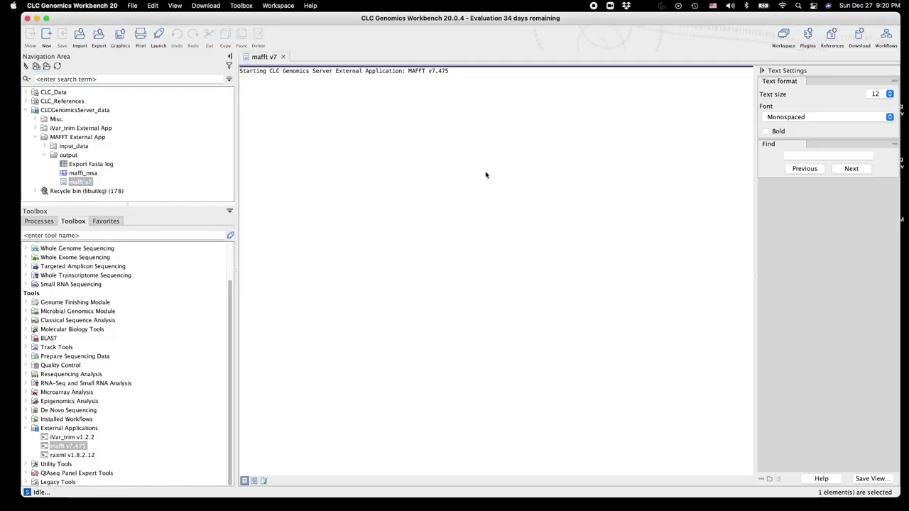
{"action": "double_click", "coordinate": [298, 72]}
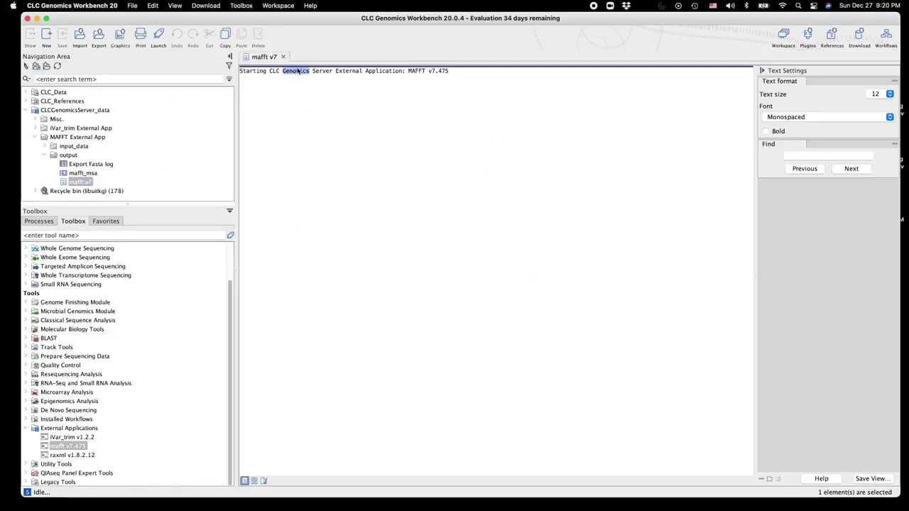
{"action": "key", "text": "super+c"}
- Open the mafft_msa alignment from the output folder
{"action": "double_click", "coordinate": [79, 174]}
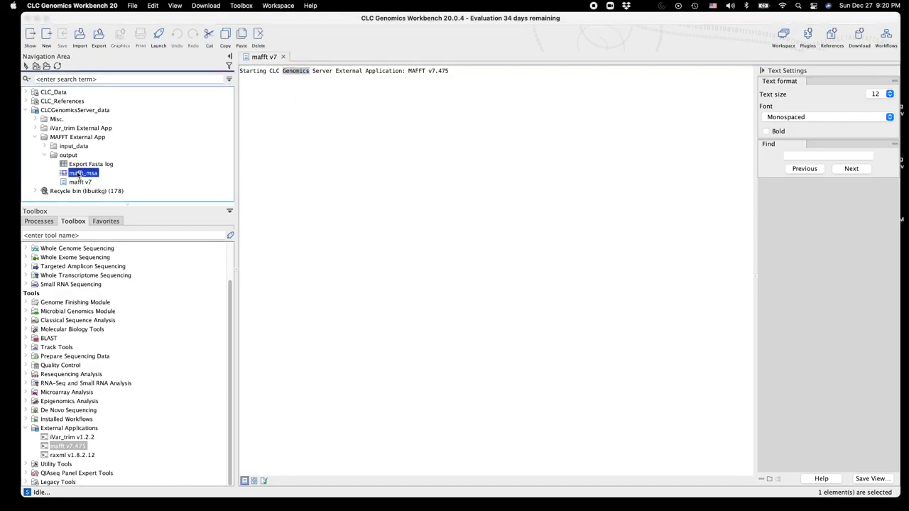